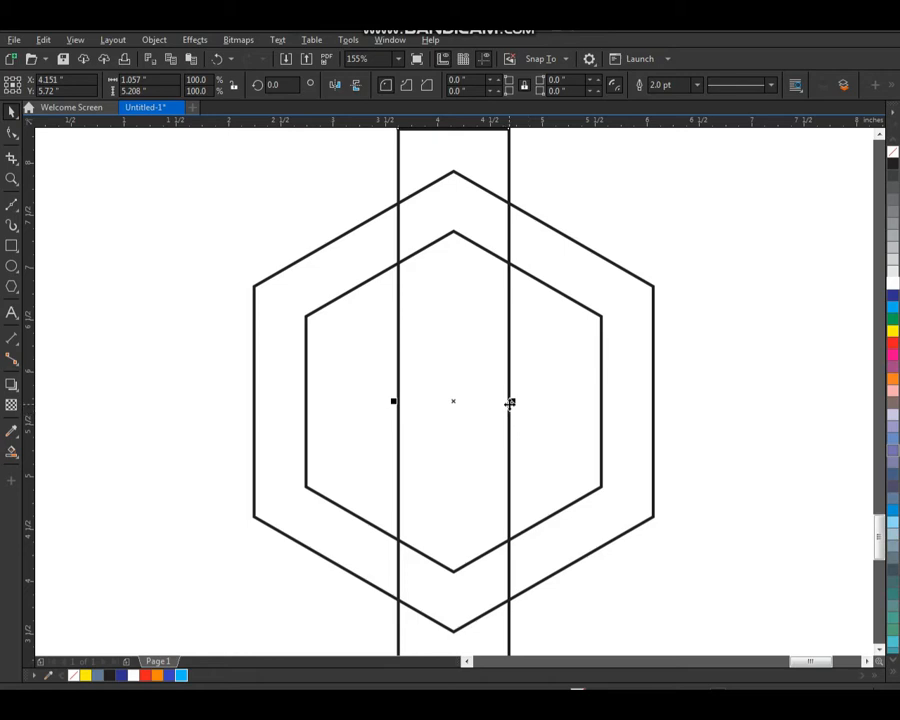
# Narrow the tall central rectangle slightly and add a copy as a strip about 0.35 in wide along its right edge.
pyautogui.moveTo(510, 403); pyautogui.dragTo(506, 403)
pyautogui.moveTo(401, 403); pyautogui.dragTo(534, 412)
pyautogui.rightClick(534, 412)
pyautogui.click(534, 373)
# Align a copy of the strip to the central rectangle's left edge and flip it outward so it mirrors the right strip.
pyautogui.scroll(-1, 534, 373)
pyautogui.press('F2')
pyautogui.moveTo(649, 212); pyautogui.dragTo(484, 283)
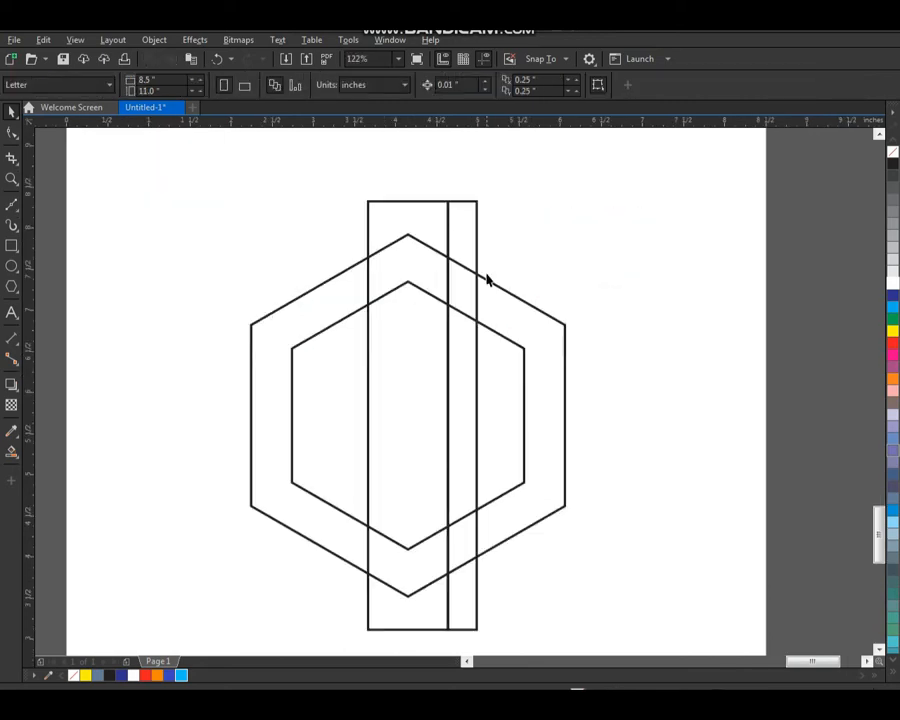
pyautogui.click(462, 234)
pyautogui.keyDown('shift'); pyautogui.click(413, 226); pyautogui.keyUp('shift')
pyautogui.press('l')
pyautogui.click(357, 163)
pyautogui.click(382, 232)
pyautogui.moveTo(403, 415); pyautogui.dragTo(374, 415)
pyautogui.click(288, 313)
# Copy the right strip outward and narrow the copy to about half its width against the strip's outer edge.
pyautogui.click(443, 415)
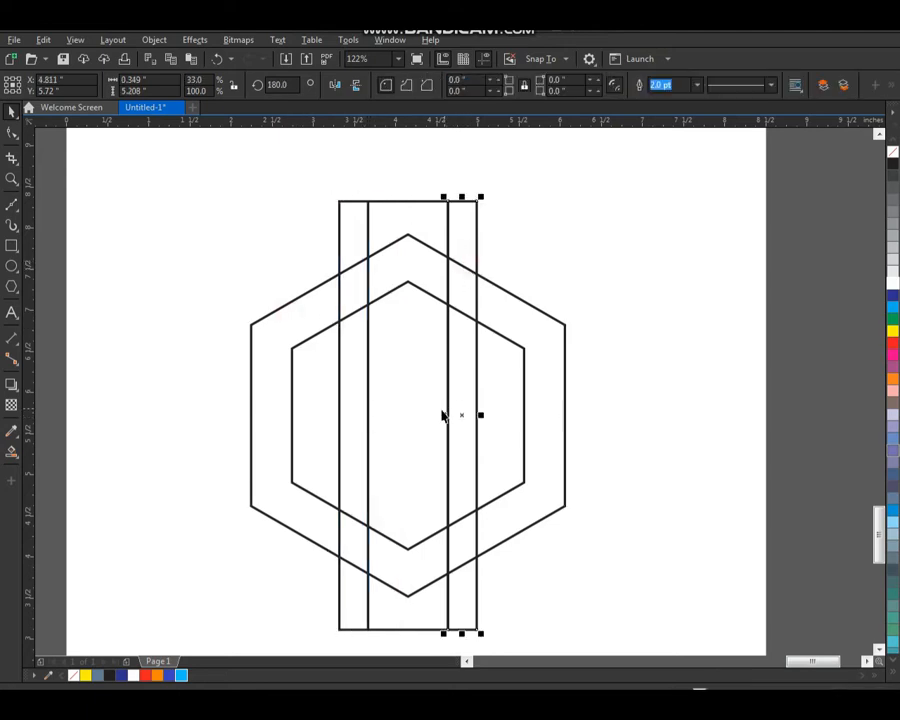
pyautogui.moveTo(441, 415); pyautogui.dragTo(482, 422)
pyautogui.click(666, 250)
pyautogui.moveTo(485, 211); pyautogui.dragTo(480, 211)
pyautogui.rightClick(480, 211)
# Copy the narrow outer strip to the opposite side, against the outer edge of the left strip.
pyautogui.keyDown('shift'); pyautogui.click(350, 214); pyautogui.keyUp('shift')
pyautogui.press('l')
pyautogui.click(346, 230)
pyautogui.moveTo(358, 414); pyautogui.dragTo(341, 416)
# Group all the vertical rectangles, keeping them centred over the two hexagons.
pyautogui.moveTo(297, 167); pyautogui.dragTo(506, 647)
pyautogui.keyDown('shift'); pyautogui.click(517, 360); pyautogui.keyUp('shift')
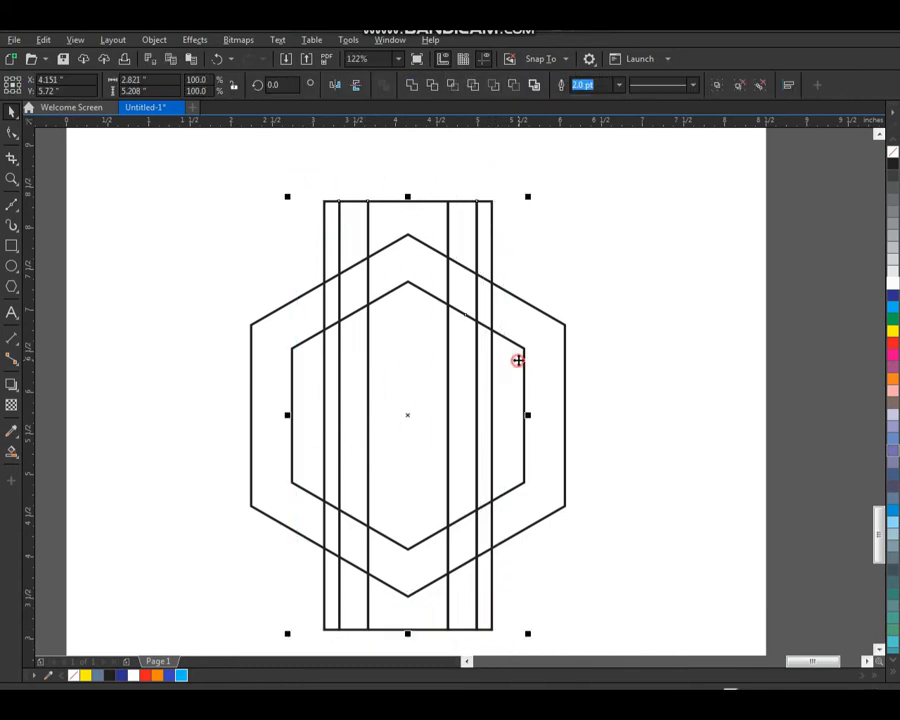
pyautogui.click(563, 315)
pyautogui.moveTo(485, 231); pyautogui.dragTo(521, 230)
pyautogui.hotkey('ctrl', 'z')
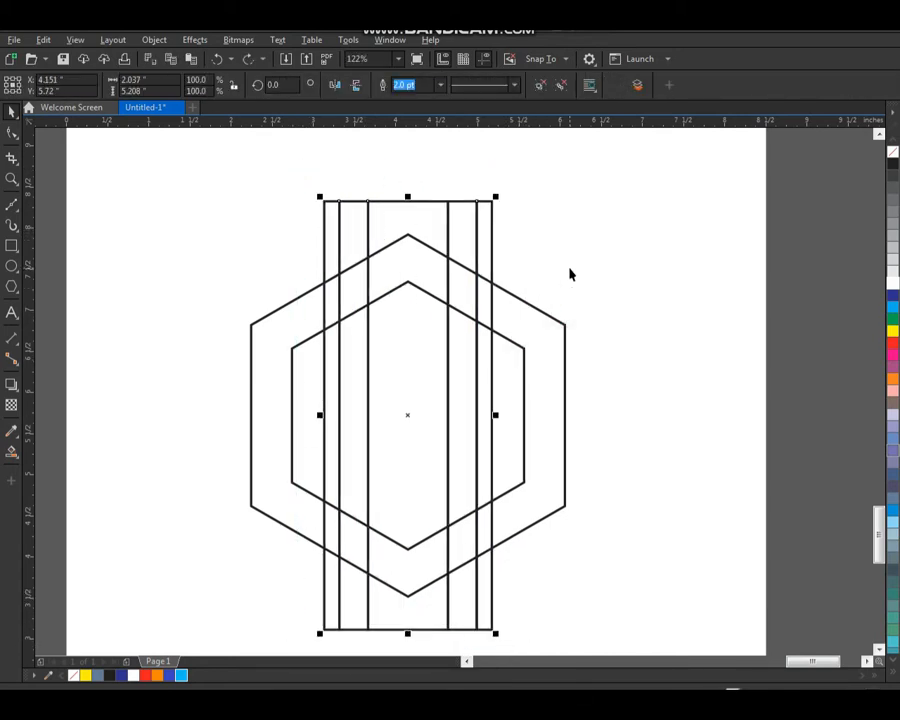
pyautogui.click(597, 266)
# Draw a descending diagonal line about 2.8 in wide and 1.6 in tall across the inner hexagon, with a 2.0 pt outline.
pyautogui.moveTo(691, 222); pyautogui.dragTo(268, 580)
pyautogui.click(16, 208)
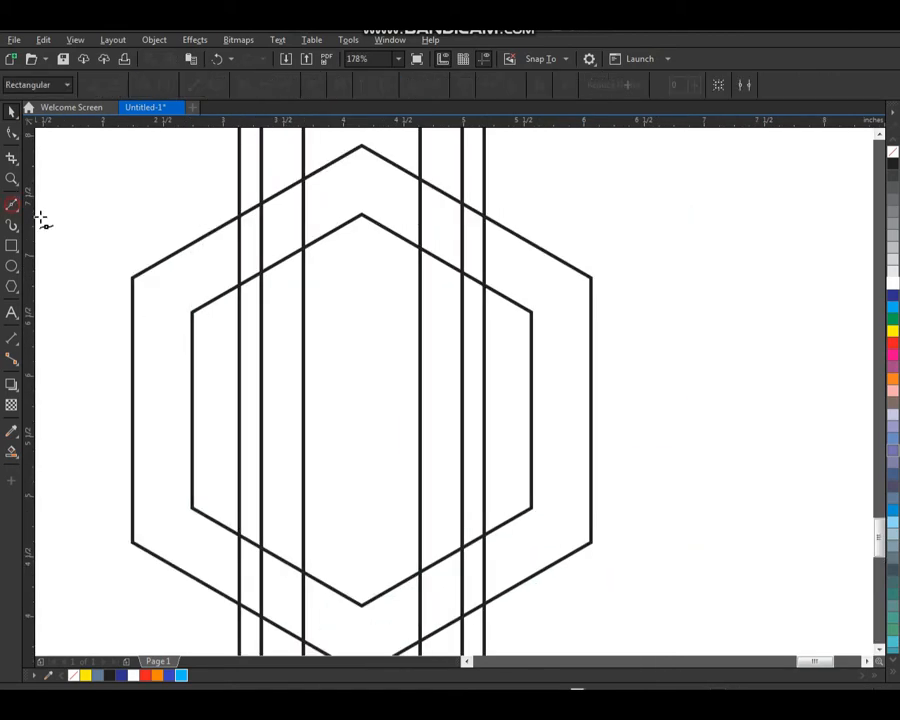
pyautogui.click(201, 299)
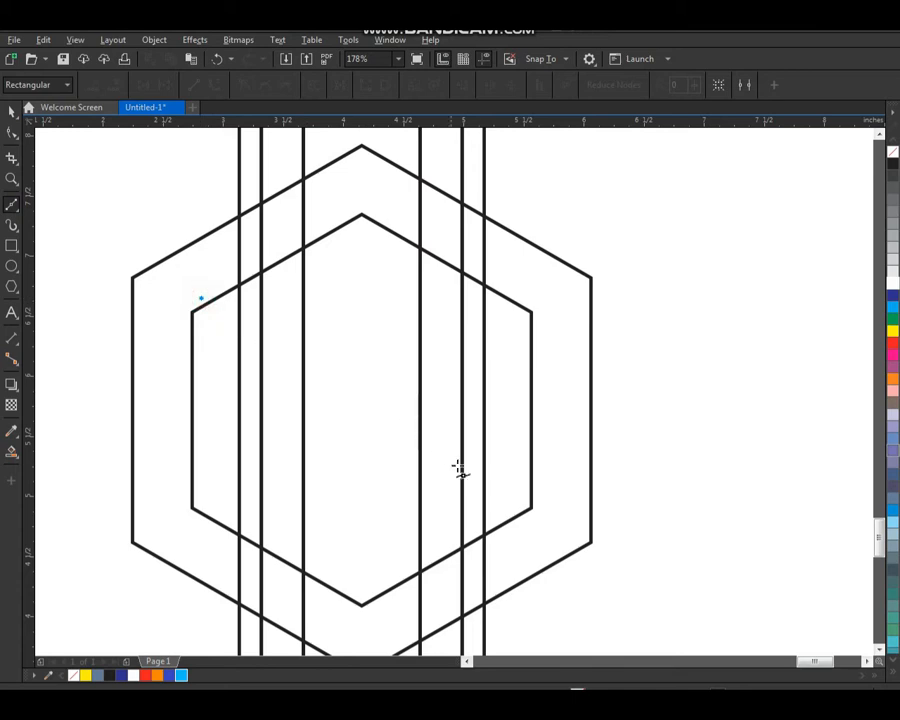
pyautogui.click(540, 493)
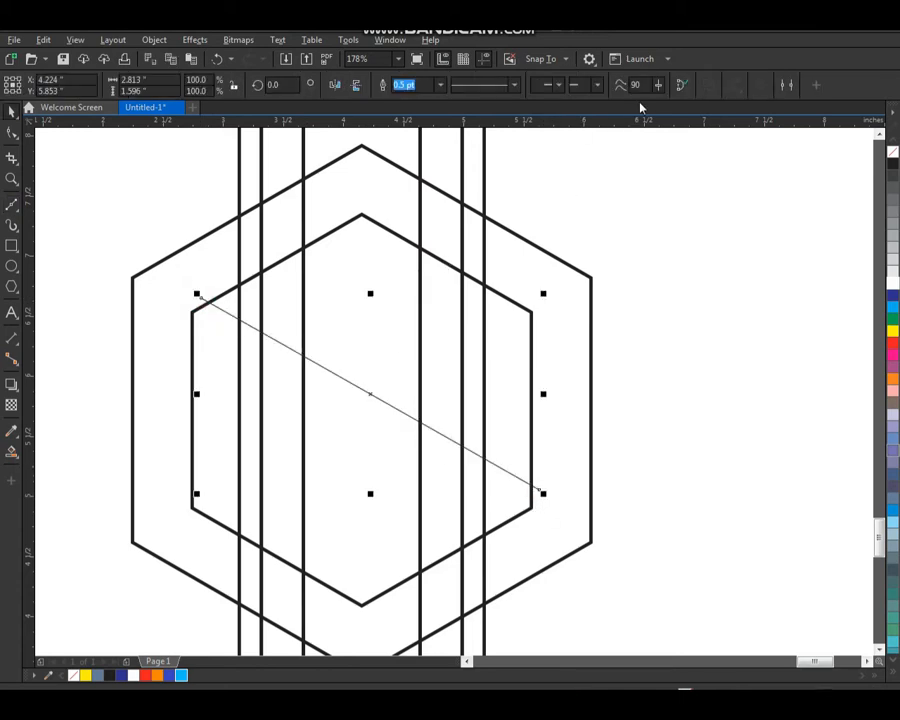
pyautogui.click(440, 84)
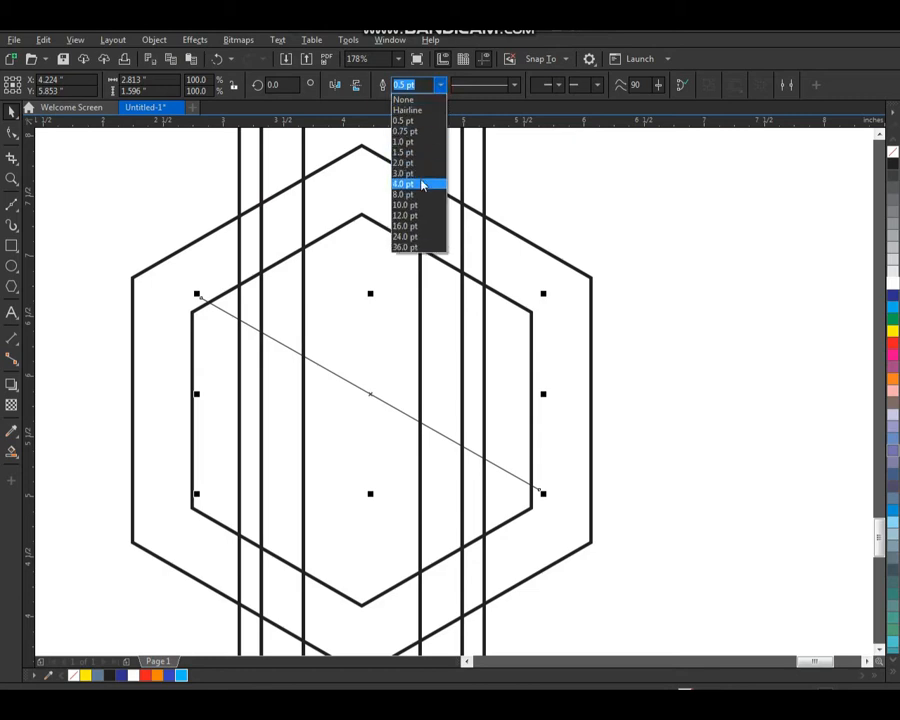
pyautogui.click(421, 167)
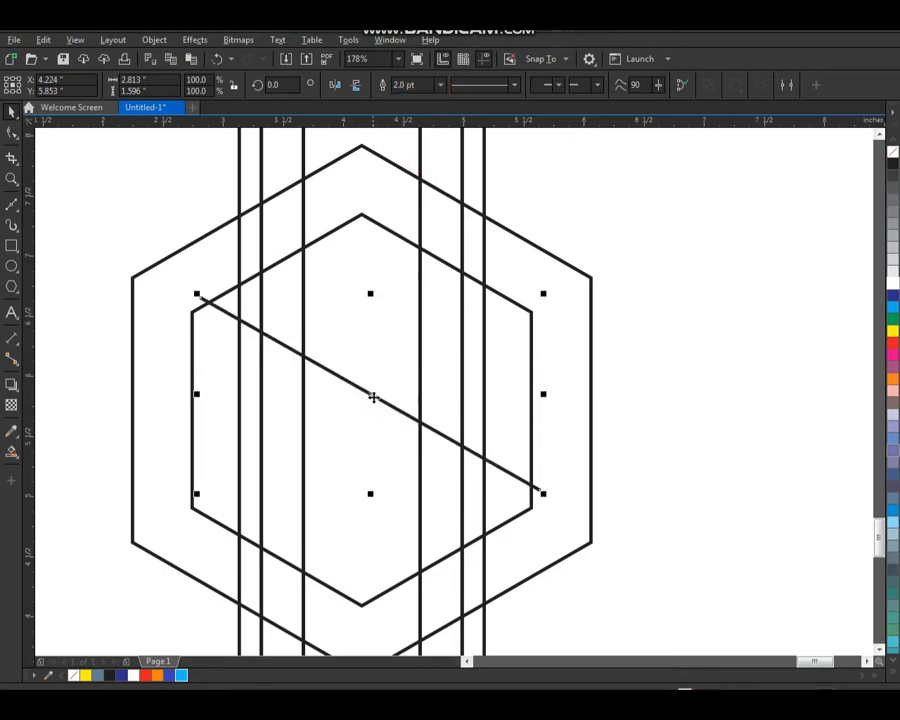
# Place a parallel copy of the diagonal line about 0.54 in directly above the original.
pyautogui.moveTo(373, 394); pyautogui.dragTo(400, 341)
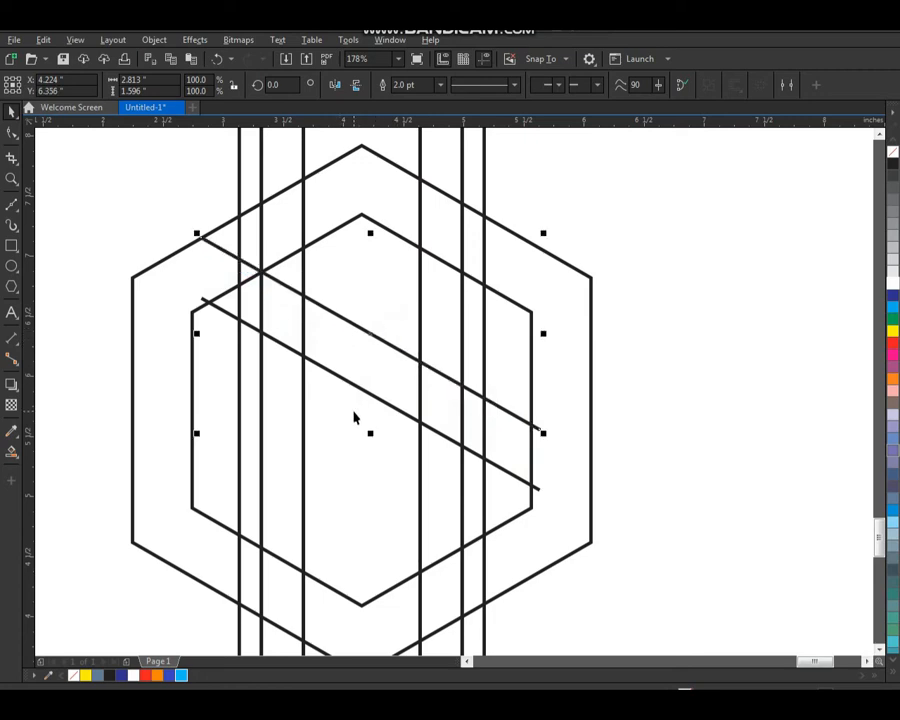
pyautogui.moveTo(372, 335); pyautogui.dragTo(373, 330)
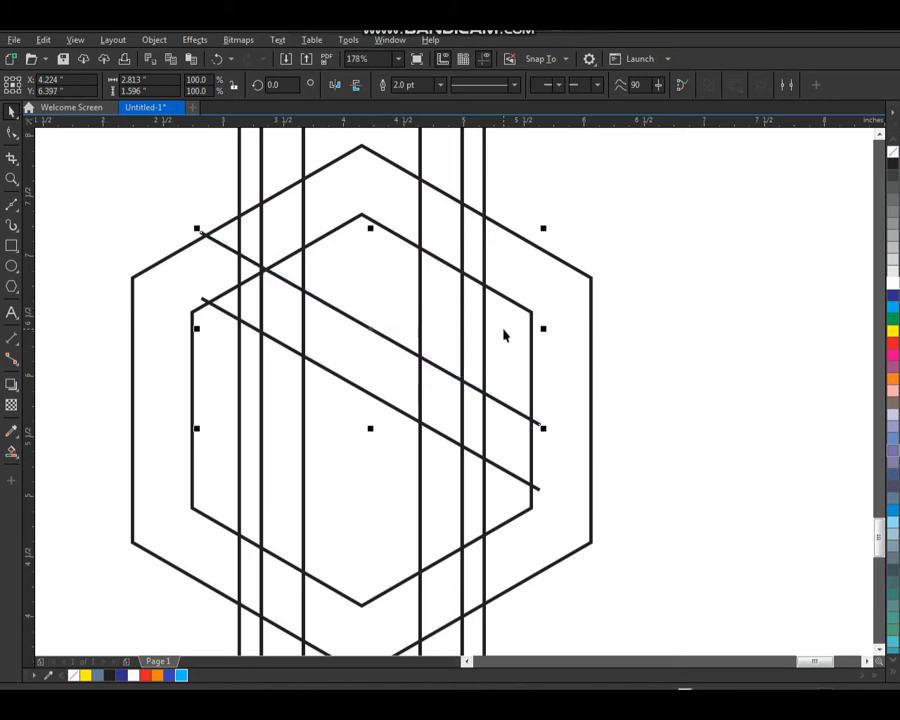
pyautogui.scroll(-2, 504, 333)
pyautogui.press('F2')
pyautogui.moveTo(270, 171); pyautogui.dragTo(648, 588)
pyautogui.click(655, 343)
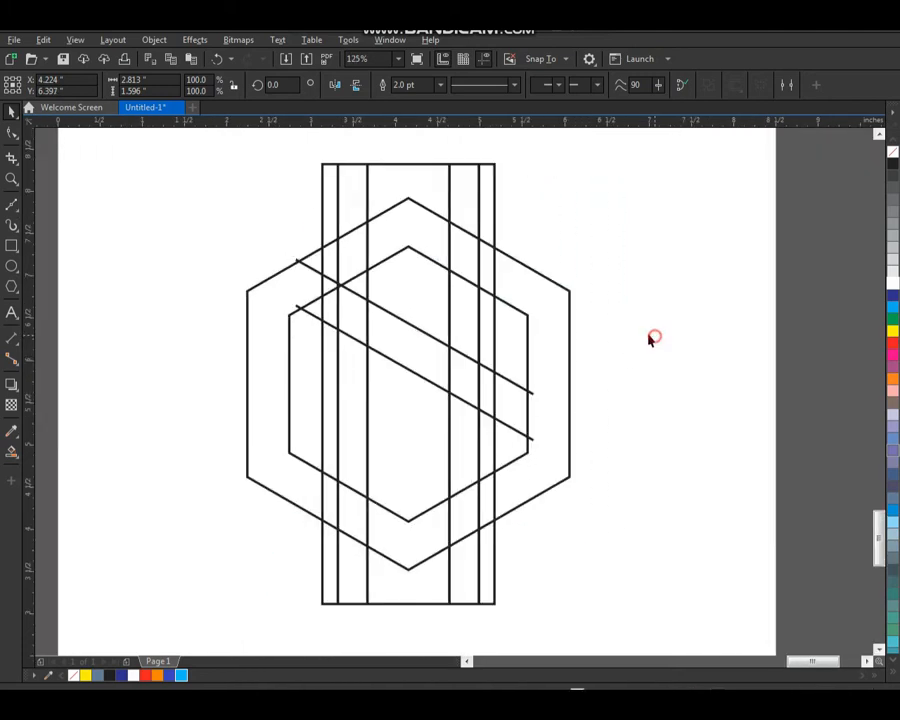
# Smart-fill the upper left strip segment and the top and right parts of the hexagon ring with slate blue.
pyautogui.click(12, 453)
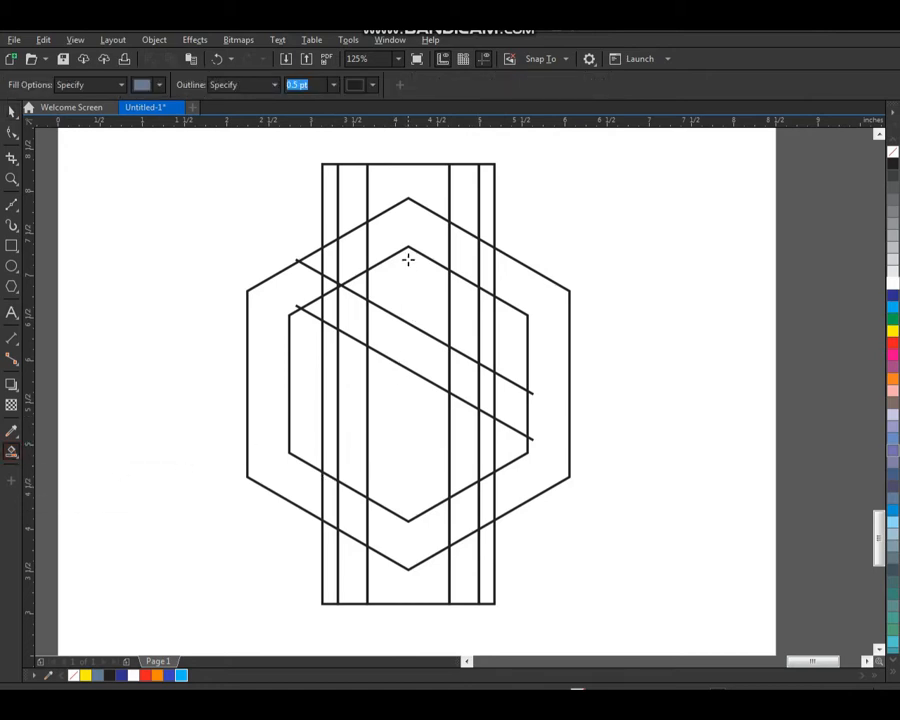
pyautogui.click(351, 310)
pyautogui.click(355, 257)
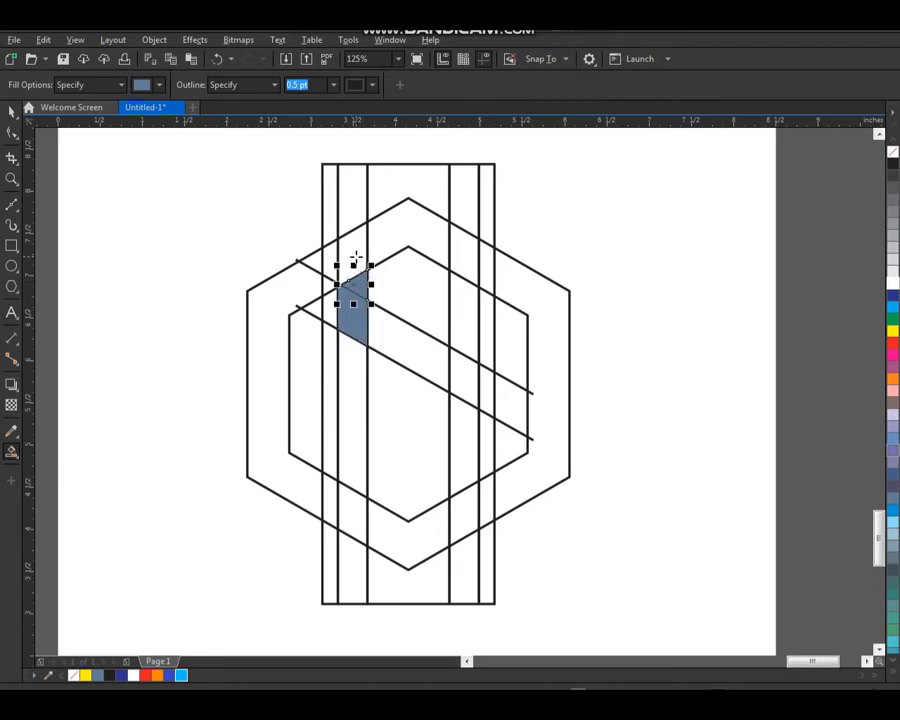
pyautogui.click(410, 233)
pyautogui.click(468, 251)
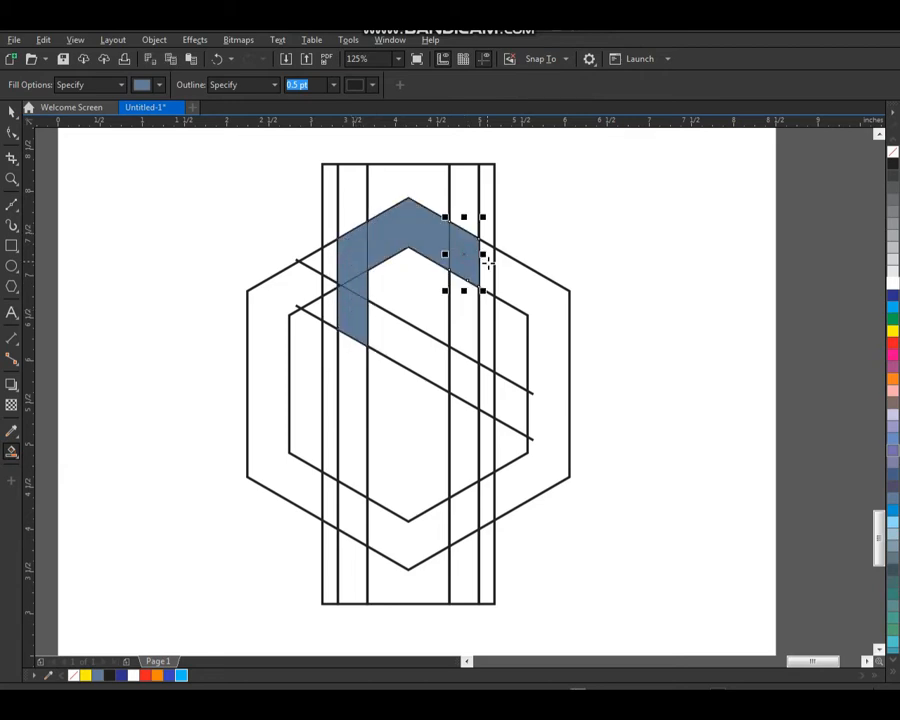
pyautogui.click(487, 267)
pyautogui.click(528, 290)
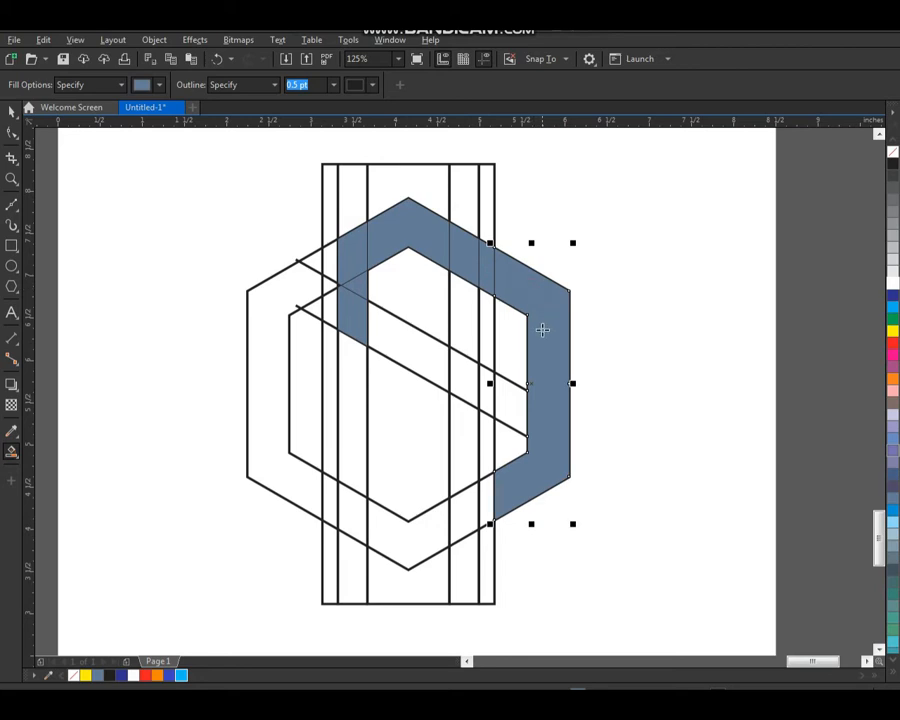
# Smart-fill the remaining diagonal band segments and the vertical strip segment inside the upper opening with slate blue.
pyautogui.click(410, 345)
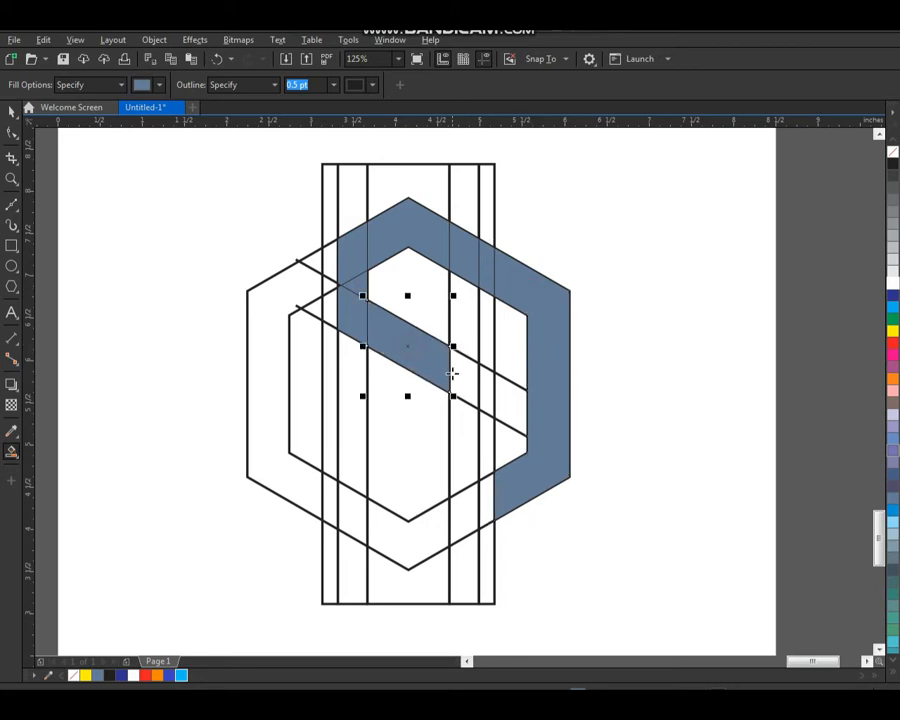
pyautogui.click(468, 381)
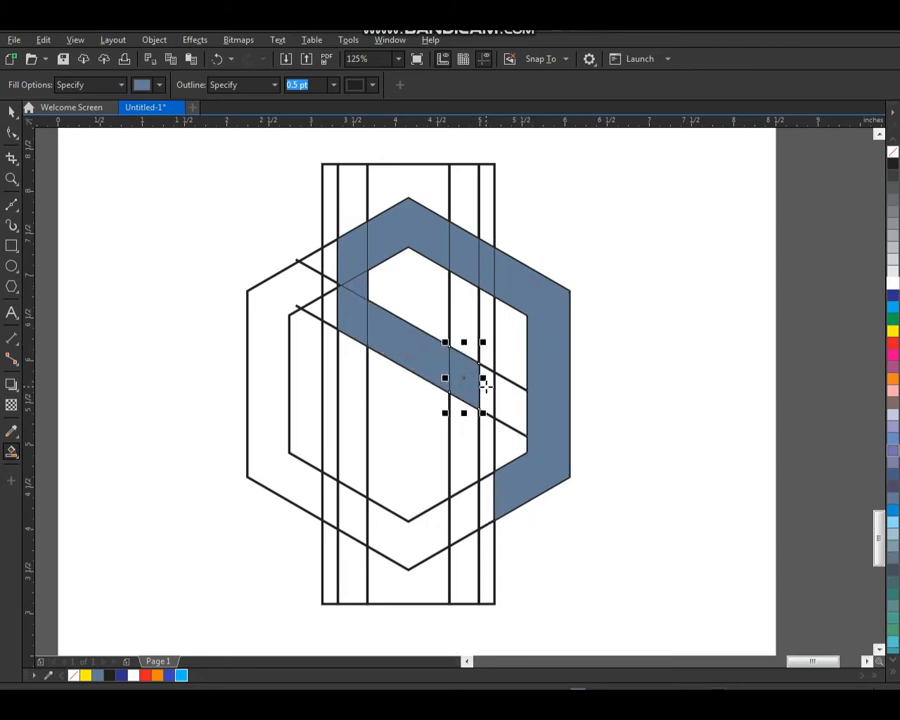
pyautogui.click(486, 390)
pyautogui.click(507, 399)
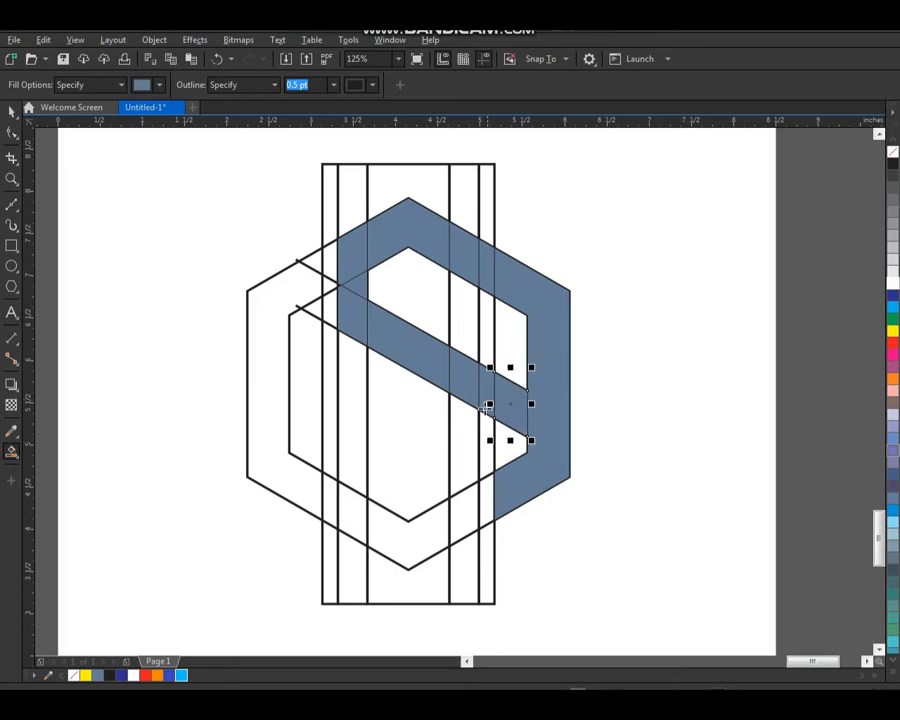
pyautogui.click(464, 316)
pyautogui.press('space')
pyautogui.click(598, 246)
# Shorten the inner vertical blue bar by moving its bottom edge nodes up, leaving a gap above the diagonal band.
pyautogui.click(469, 318)
pyautogui.press('F2')
pyautogui.moveTo(393, 243); pyautogui.dragTo(531, 430)
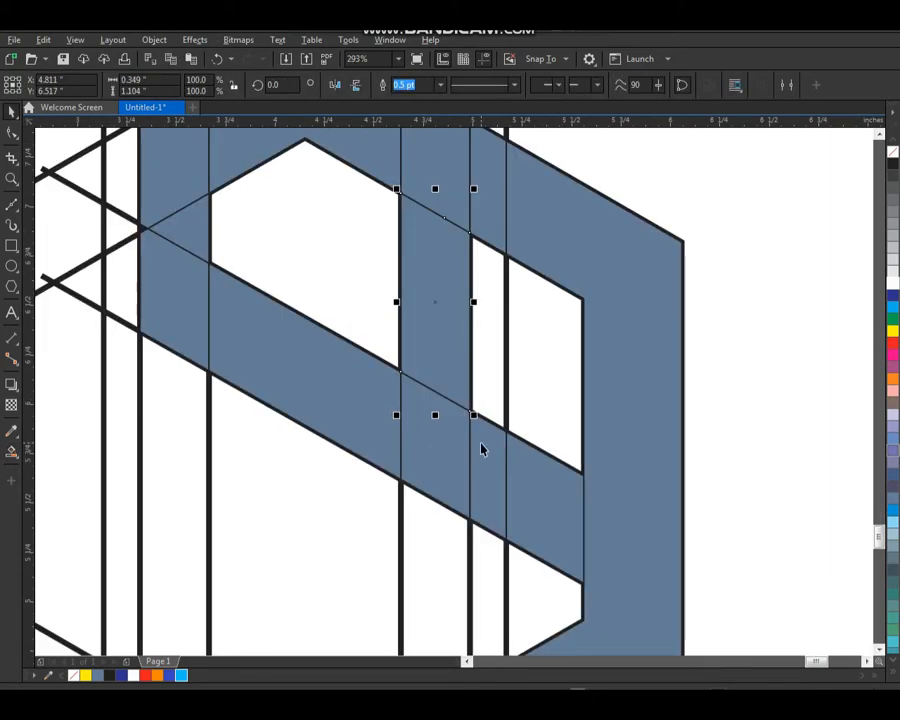
pyautogui.press('F10')
pyautogui.moveTo(348, 315); pyautogui.dragTo(480, 370)
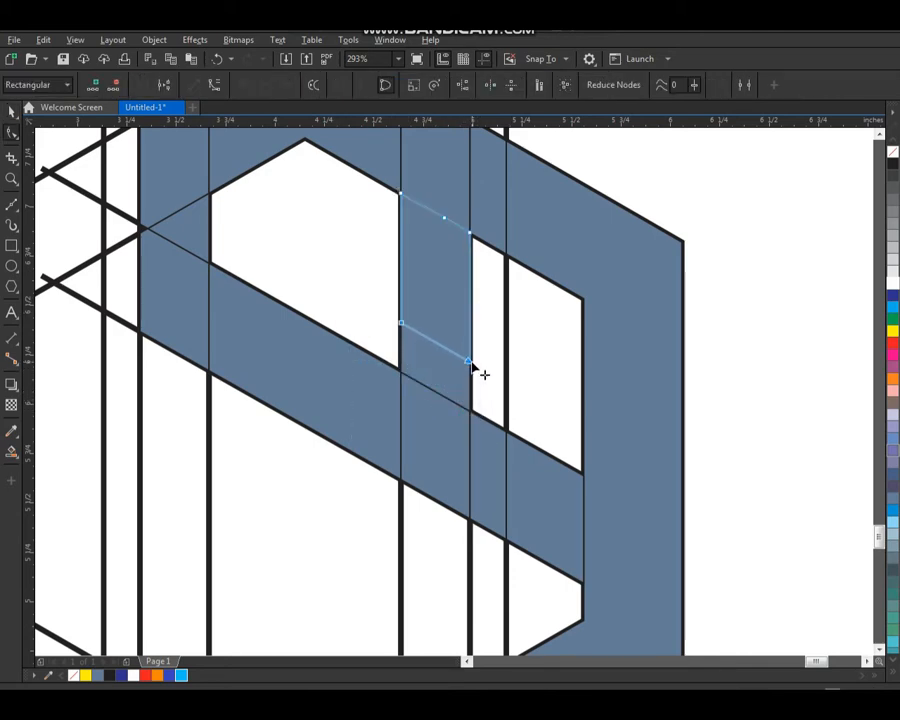
pyautogui.press('space')
pyautogui.press('F3')
pyautogui.click(665, 228)
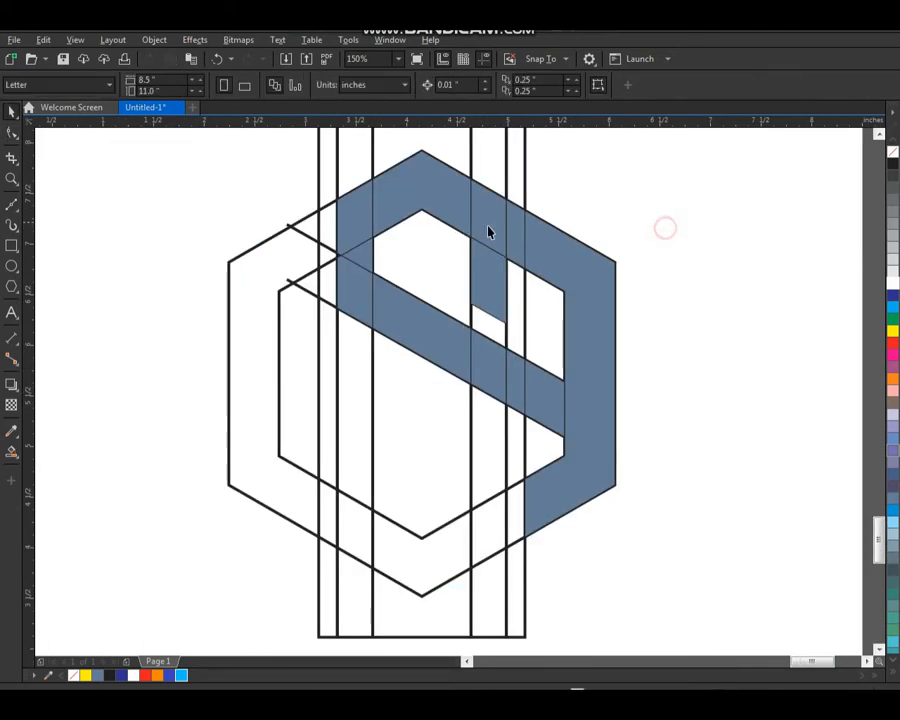
# Select all the blue filled pieces together and move them left, clear of the construction shapes.
pyautogui.click(363, 228)
pyautogui.keyDown('shift'); pyautogui.click(368, 256); pyautogui.keyUp('shift')
pyautogui.keyDown('shift'); pyautogui.click(366, 287); pyautogui.keyUp('shift')
pyautogui.keyDown('shift'); pyautogui.click(414, 311); pyautogui.keyUp('shift')
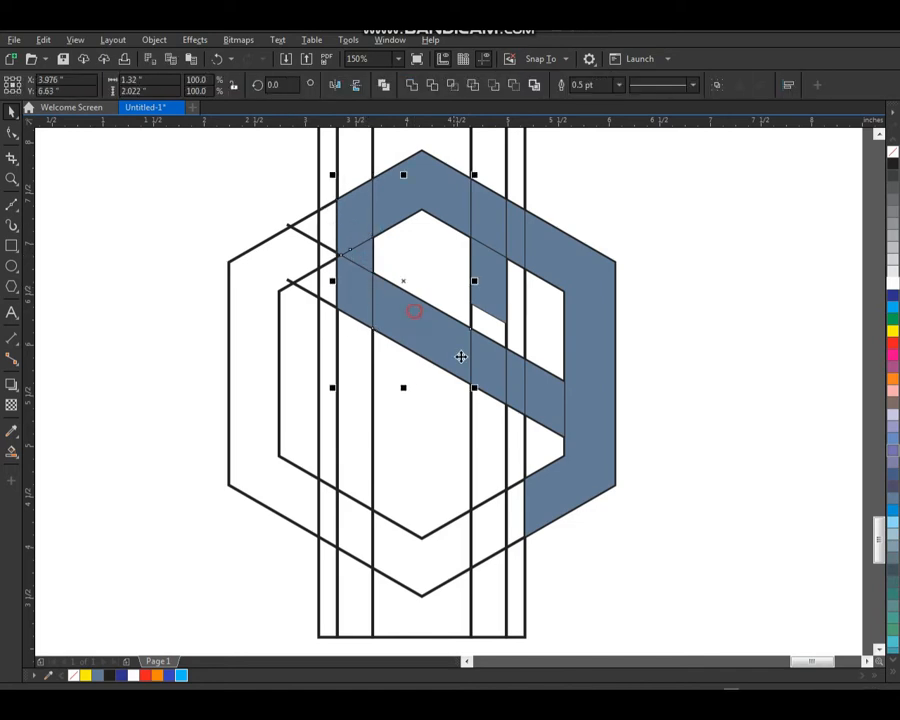
pyautogui.keyDown('shift'); pyautogui.click(484, 382); pyautogui.keyUp('shift')
pyautogui.keyDown('shift'); pyautogui.click(518, 392); pyautogui.keyUp('shift')
pyautogui.keyDown('shift'); pyautogui.click(546, 394); pyautogui.keyUp('shift')
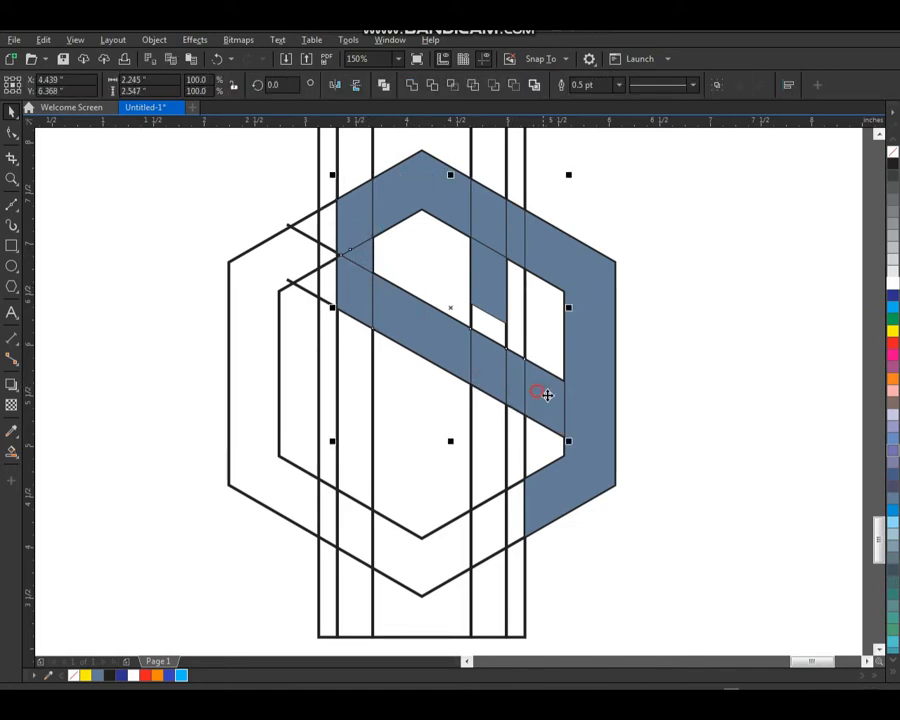
pyautogui.keyDown('shift'); pyautogui.click(577, 413); pyautogui.keyUp('shift')
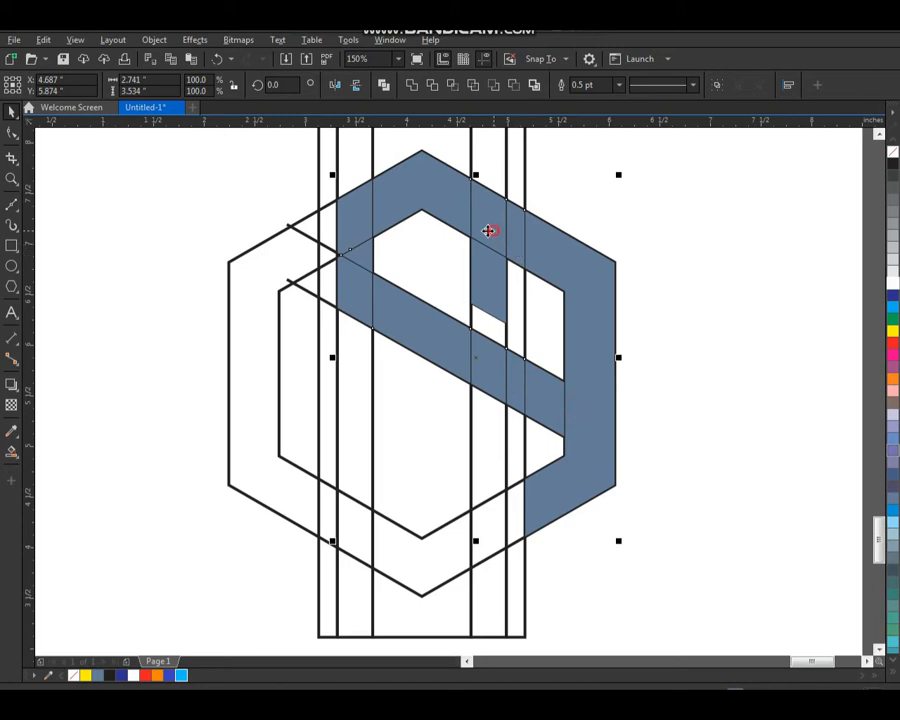
pyautogui.keyDown('shift'); pyautogui.click(446, 203); pyautogui.keyUp('shift')
pyautogui.moveTo(490, 287); pyautogui.dragTo(231, 302)
pyautogui.hotkey('ctrl', 'z')
# Delete the construction hexagons, vertical rectangles and diagonal lines.
pyautogui.scroll(-1, 474, 320)
pyautogui.moveTo(310, 163); pyautogui.dragTo(577, 537)
pyautogui.press('Delete')
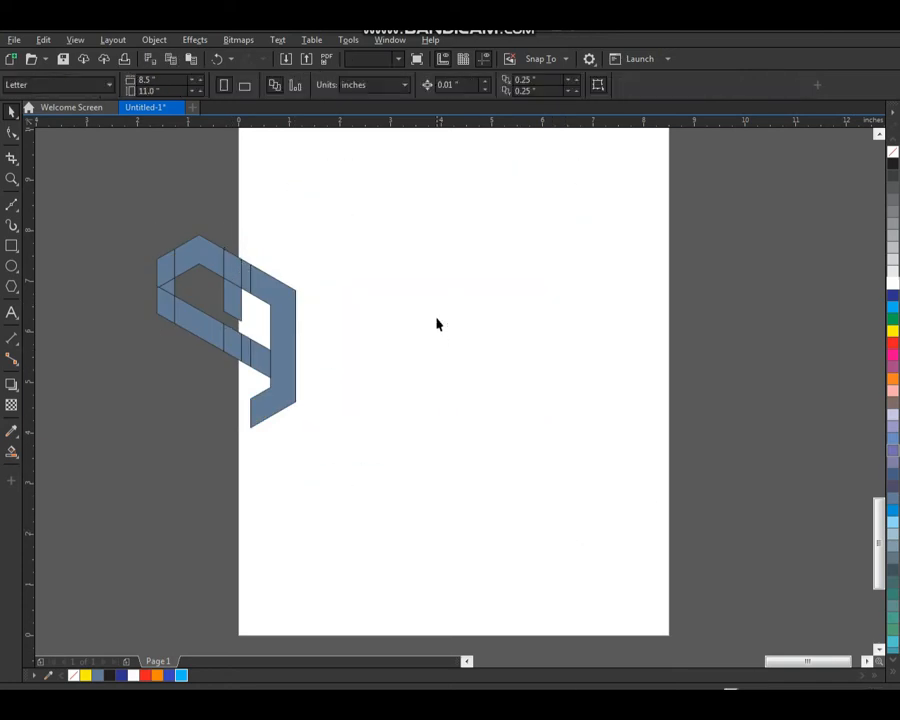
# Move the blue pieces back onto the page and weld them into a single shape.
pyautogui.click(266, 325)
pyautogui.moveTo(276, 292); pyautogui.dragTo(498, 292)
pyautogui.hotkey('shift', 'F2')
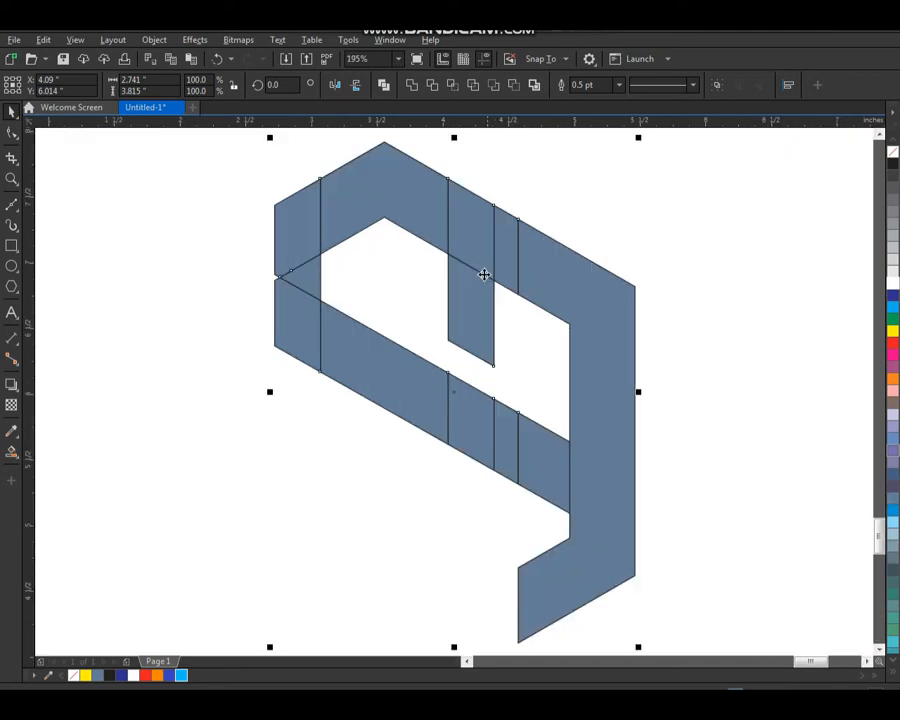
pyautogui.click(413, 89)
pyautogui.click(586, 198)
# Delete the stray nodes forming the small notch on the welded shape's left edge.
pyautogui.click(337, 341)
pyautogui.press('F10')
pyautogui.moveTo(299, 263); pyautogui.dragTo(270, 304)
pyautogui.press('Delete')
pyautogui.press('space')
pyautogui.click(313, 413)
pyautogui.press('F3')
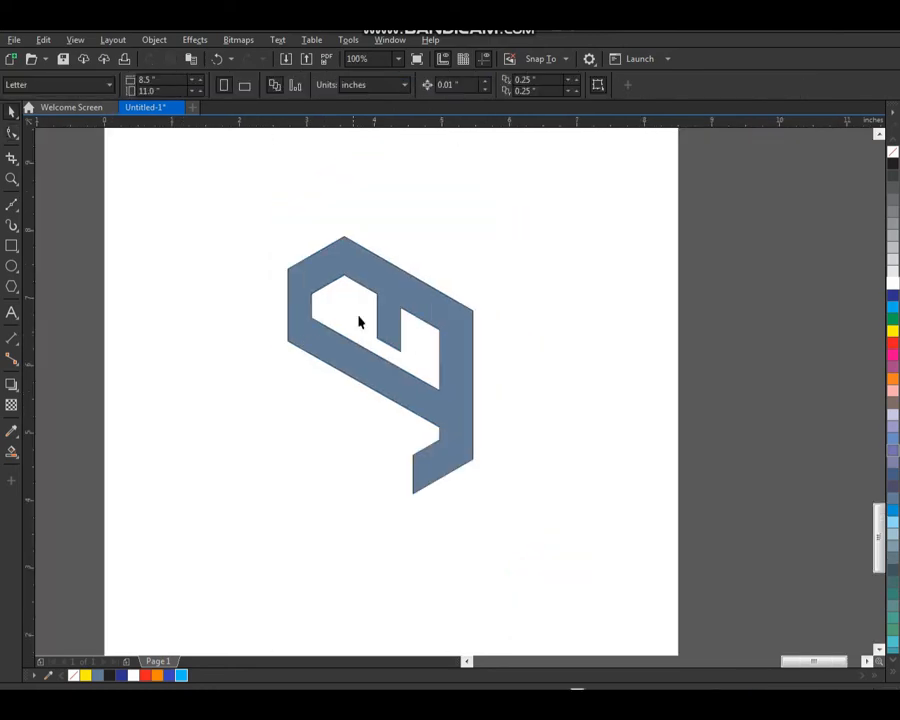
# Place a copy of the blue shape below the original and rotate the copy by 180 degrees.
pyautogui.press('F3')
pyautogui.press('F2')
pyautogui.moveTo(281, 215); pyautogui.dragTo(492, 470)
pyautogui.moveTo(461, 275); pyautogui.dragTo(470, 334)
pyautogui.rightClick(470, 334)
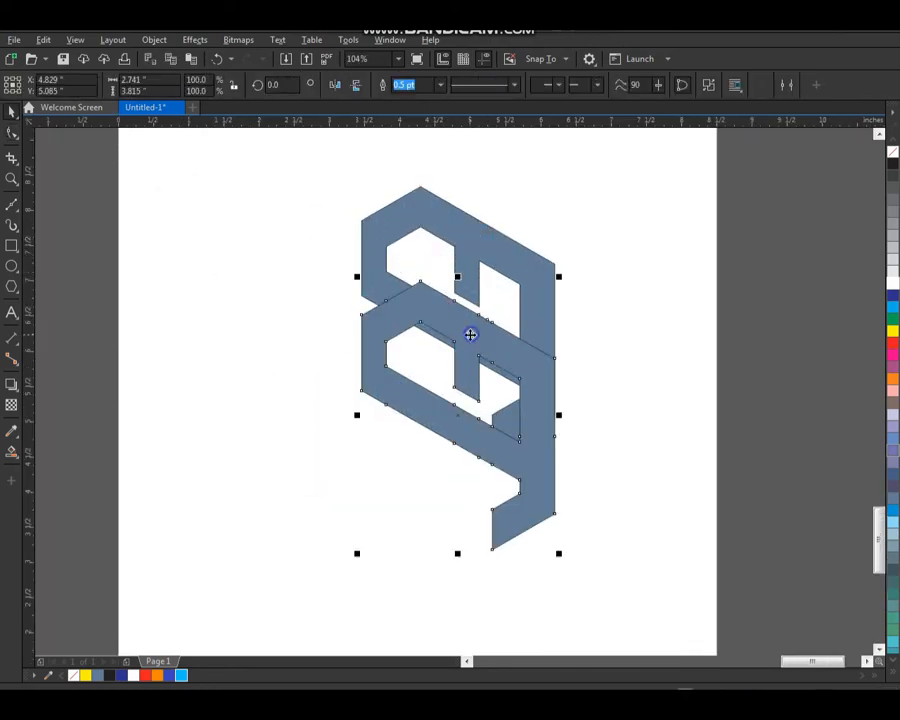
pyautogui.moveTo(560, 276); pyautogui.dragTo(425, 462)
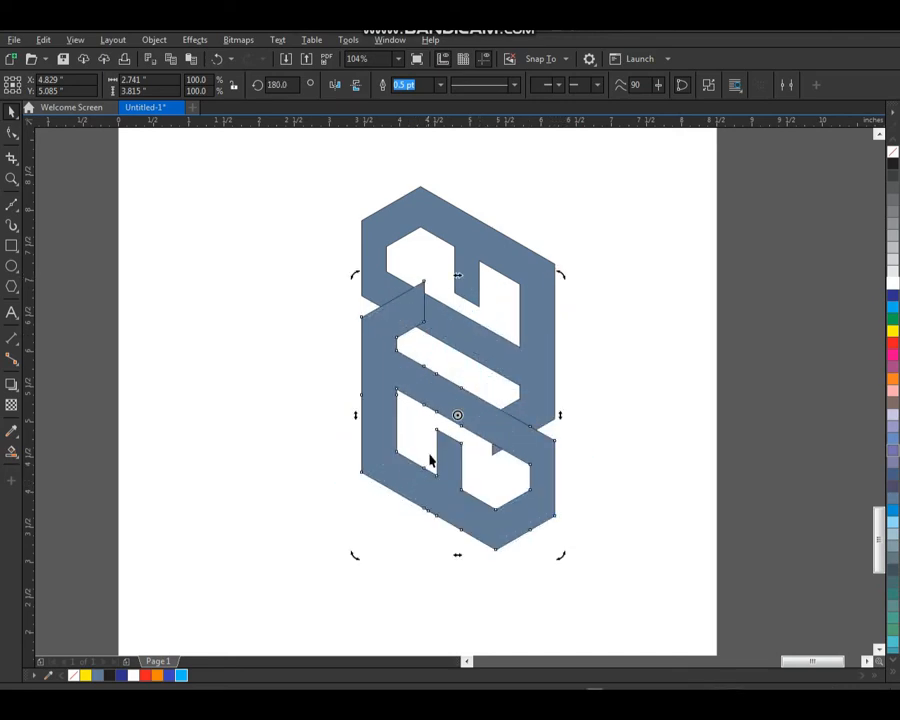
# Move the rotated copy to the lower left of the original so both interlock into a hexagon with an even gap.
pyautogui.moveTo(444, 382); pyautogui.dragTo(355, 328)
pyautogui.click(441, 537)
pyautogui.click(421, 386)
pyautogui.press('F2')
pyautogui.moveTo(257, 193); pyautogui.dragTo(525, 504)
pyautogui.moveTo(490, 432); pyautogui.dragTo(518, 428)
pyautogui.click(775, 355)
pyautogui.press('F3')
# Select both interlocking shapes and move them together to about X 4.24 in, Y 6.00 in.
pyautogui.press('F2')
pyautogui.moveTo(360, 243); pyautogui.dragTo(695, 620)
pyautogui.moveTo(599, 168); pyautogui.dragTo(309, 418)
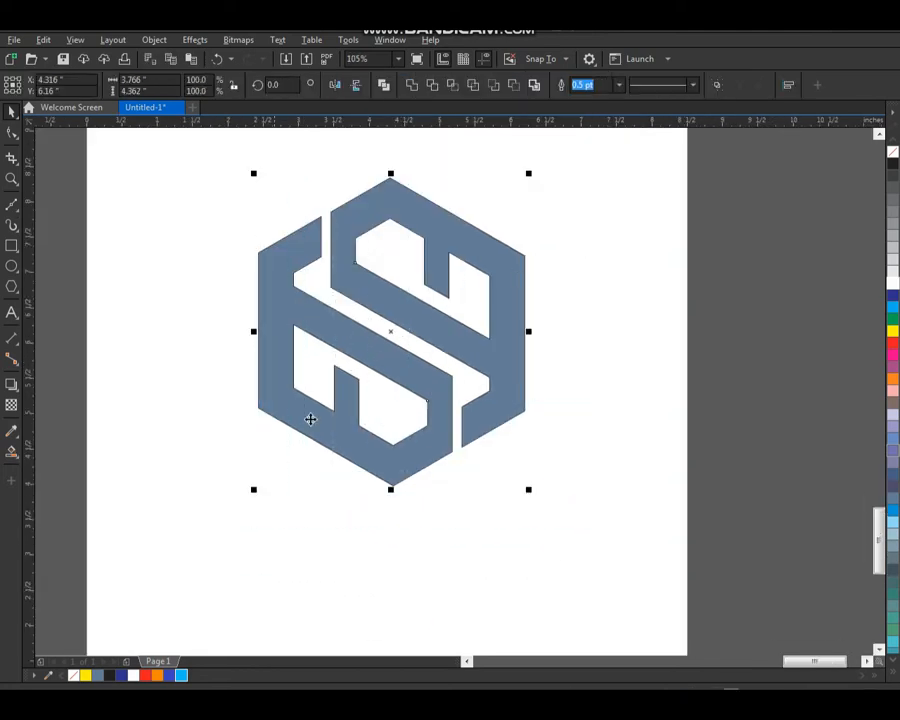
pyautogui.moveTo(422, 331)
pyautogui.mouseDown()
pyautogui.moveTo(398, 327)
pyautogui.moveTo(424, 338)
pyautogui.mouseUp()
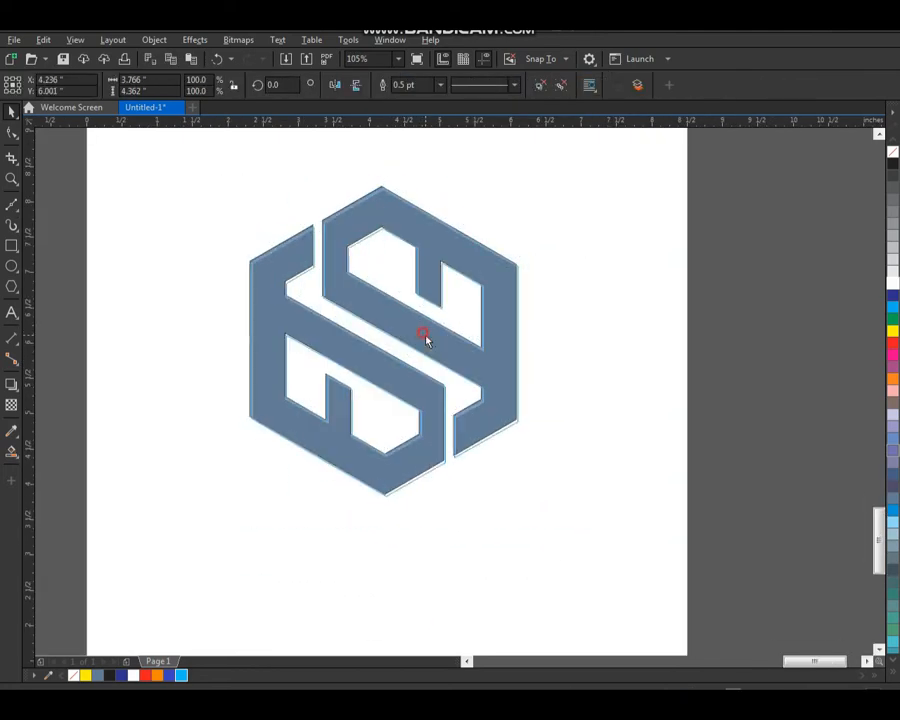
pyautogui.click(565, 300)
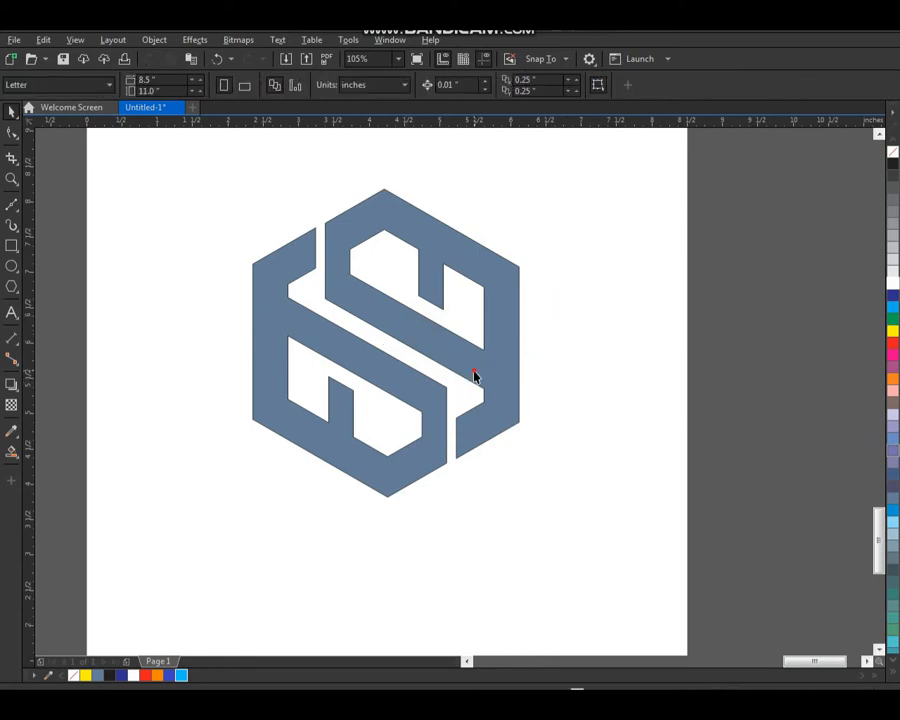
pyautogui.click(475, 376)
pyautogui.keyDown('shift'); pyautogui.click(400, 380); pyautogui.keyUp('shift')
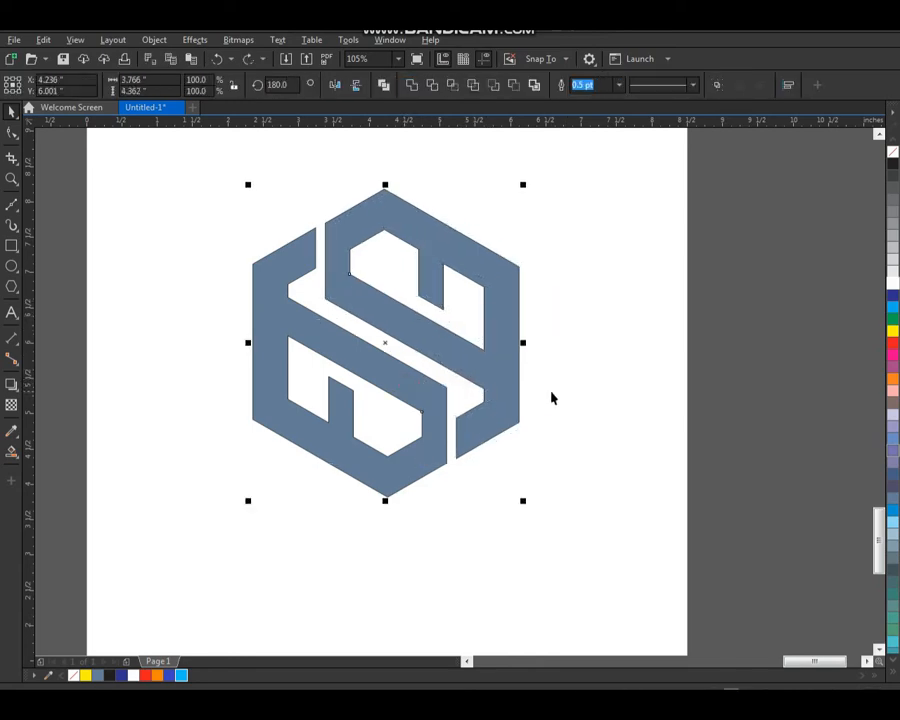
pyautogui.press('F4')
pyautogui.scroll(-2, 580, 328)
pyautogui.press('F2')
pyautogui.moveTo(373, 217); pyautogui.dragTo(735, 531)
pyautogui.click(643, 271)
pyautogui.click(512, 263)
pyautogui.press('F7')
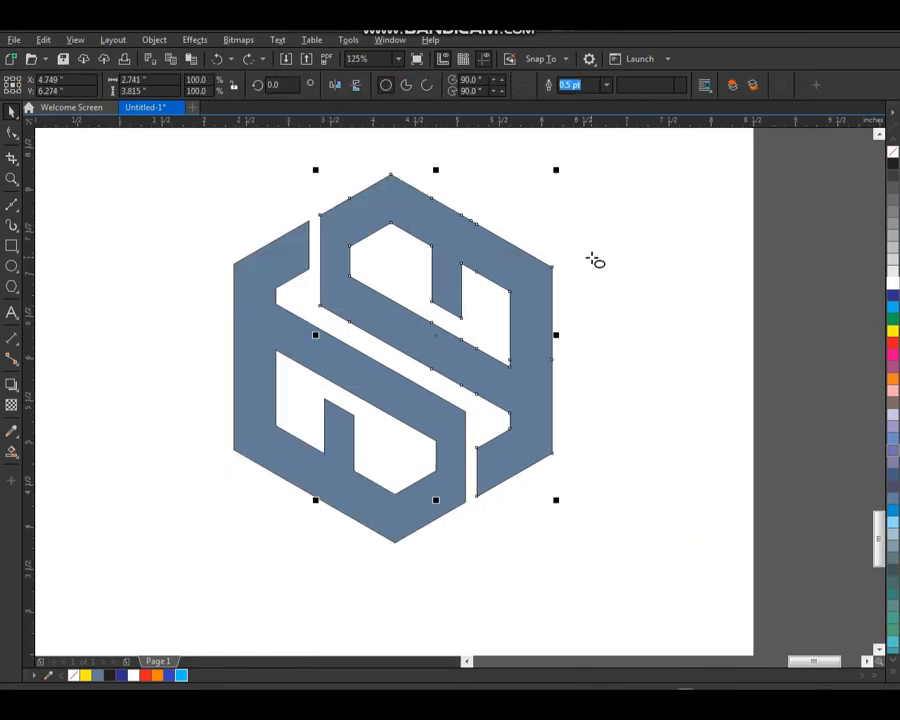
pyautogui.press('space')
pyautogui.click(639, 303)
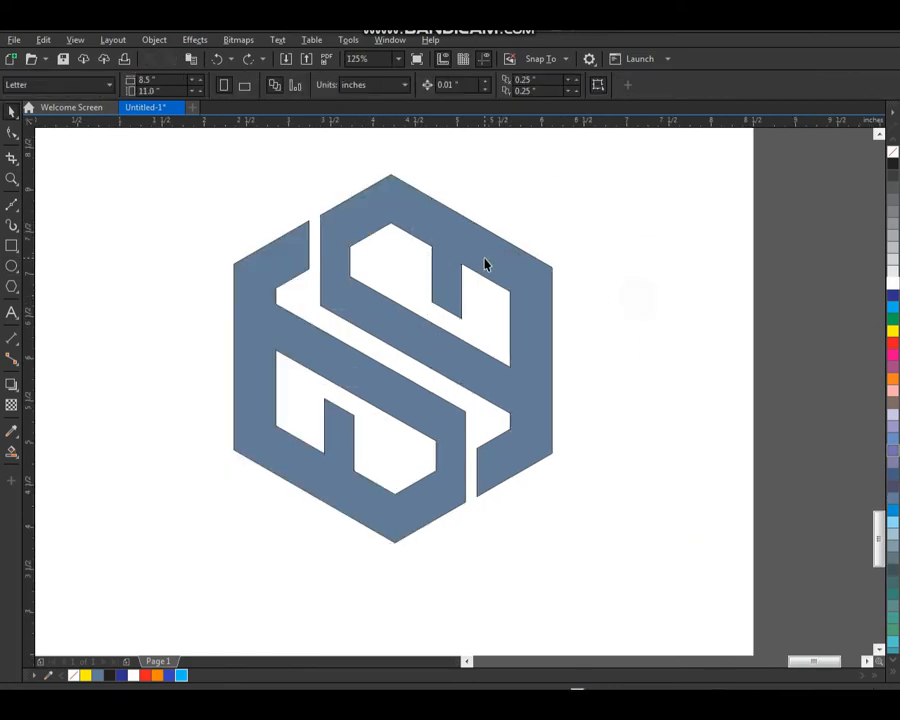
pyautogui.moveTo(484, 263); pyautogui.dragTo(510, 265)
pyautogui.hotkey('ctrl', 'z')
# Remove the outlines from both interlocking shapes and fill the upper-right shape solid red.
pyautogui.keyDown('shift'); pyautogui.click(418, 410); pyautogui.keyUp('shift')
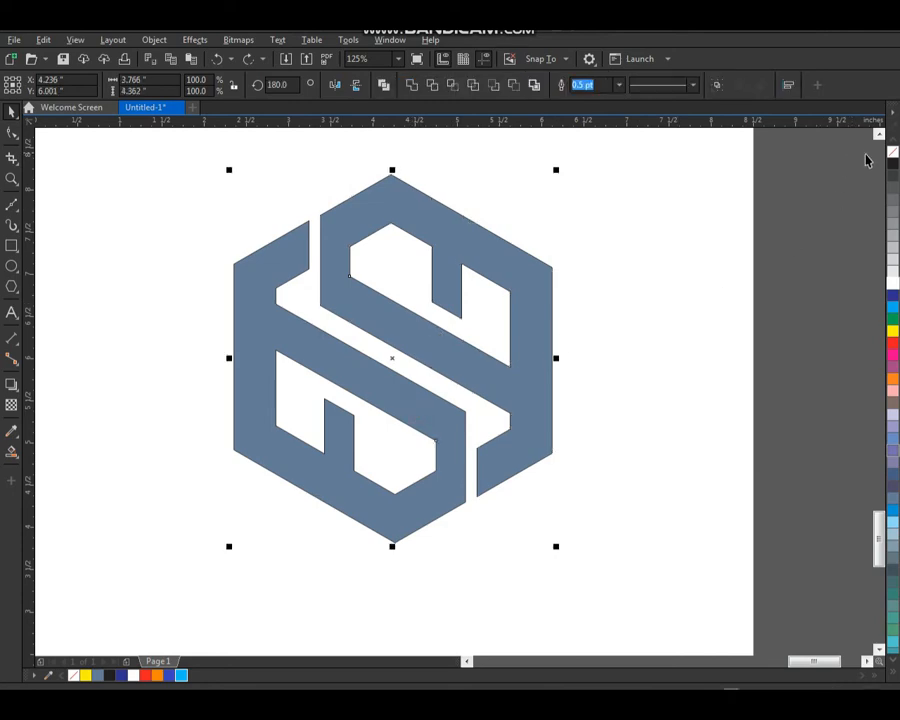
pyautogui.click(589, 255)
pyautogui.click(501, 270)
pyautogui.click(148, 677)
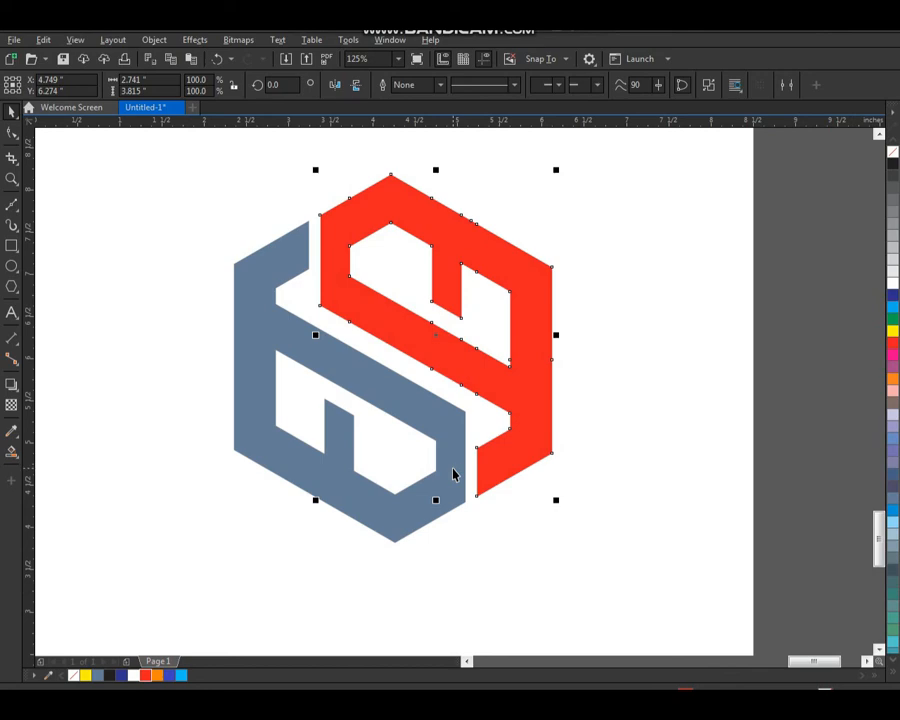
# Apply an Interactive Fill gradient to the upper-right shape, running from red at its lower right to orange at its upper left.
pyautogui.click(16, 460)
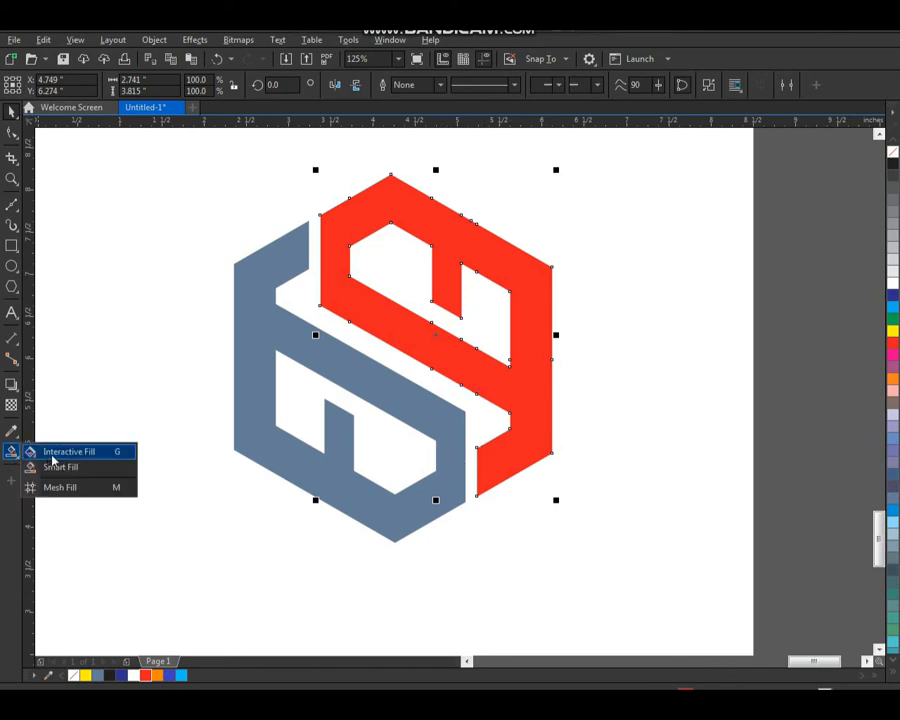
pyautogui.click(60, 452)
pyautogui.moveTo(531, 441); pyautogui.dragTo(421, 287)
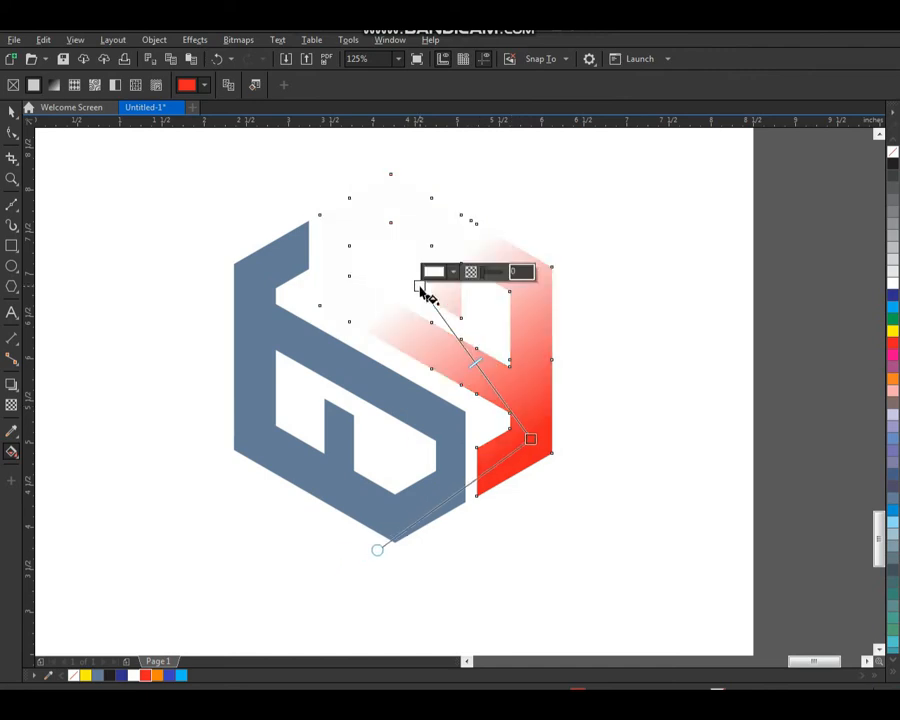
pyautogui.moveTo(158, 677); pyautogui.dragTo(424, 293)
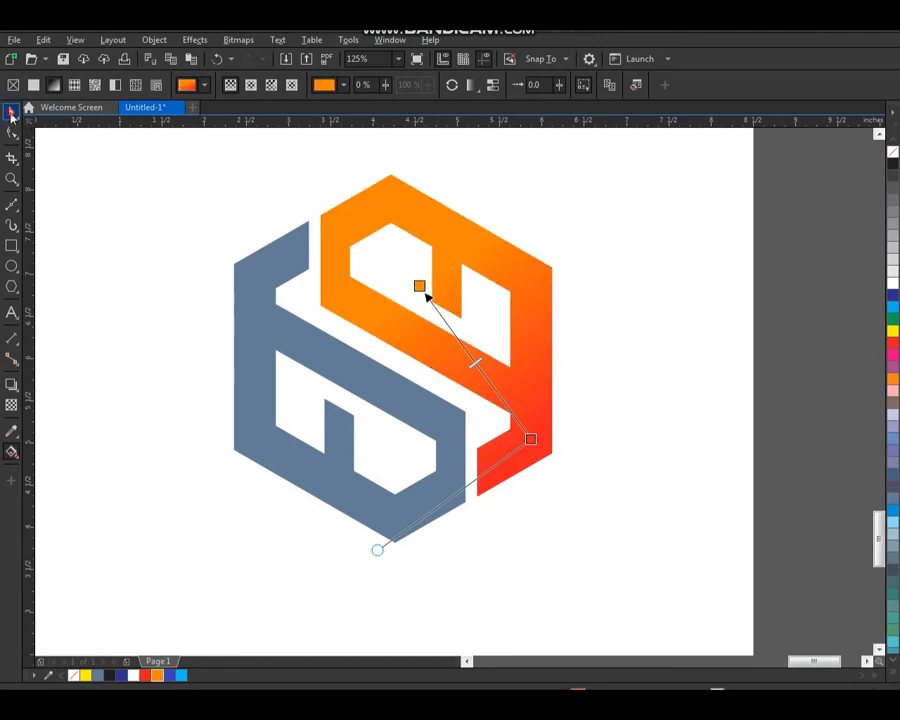
# Fill the lower-left interlocking shape solid royal blue.
pyautogui.click(11, 111)
pyautogui.click(291, 345)
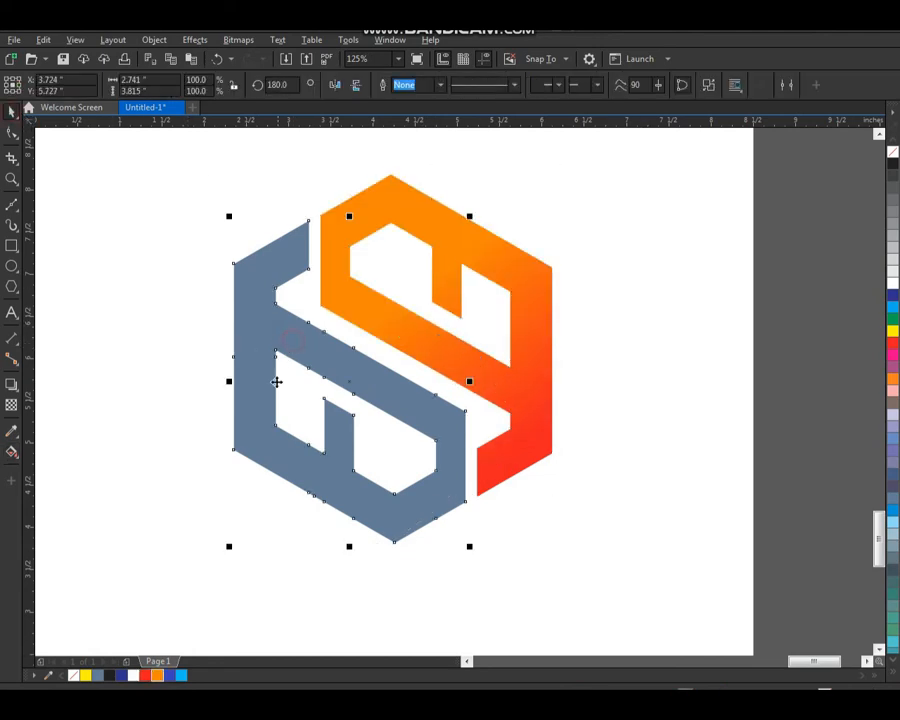
pyautogui.click(172, 676)
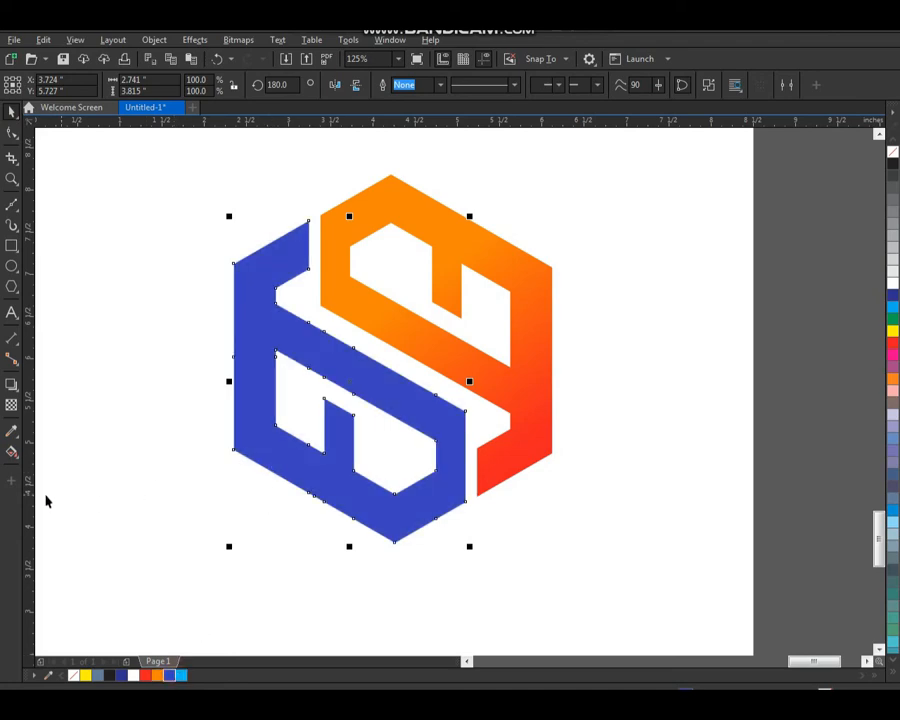
# Apply an Interactive Fill gradient to the lower-left shape, running from royal blue at its upper left to light blue at its lower right.
pyautogui.click(11, 451)
pyautogui.moveTo(271, 333); pyautogui.dragTo(372, 427)
pyautogui.moveTo(184, 680); pyautogui.dragTo(376, 428)
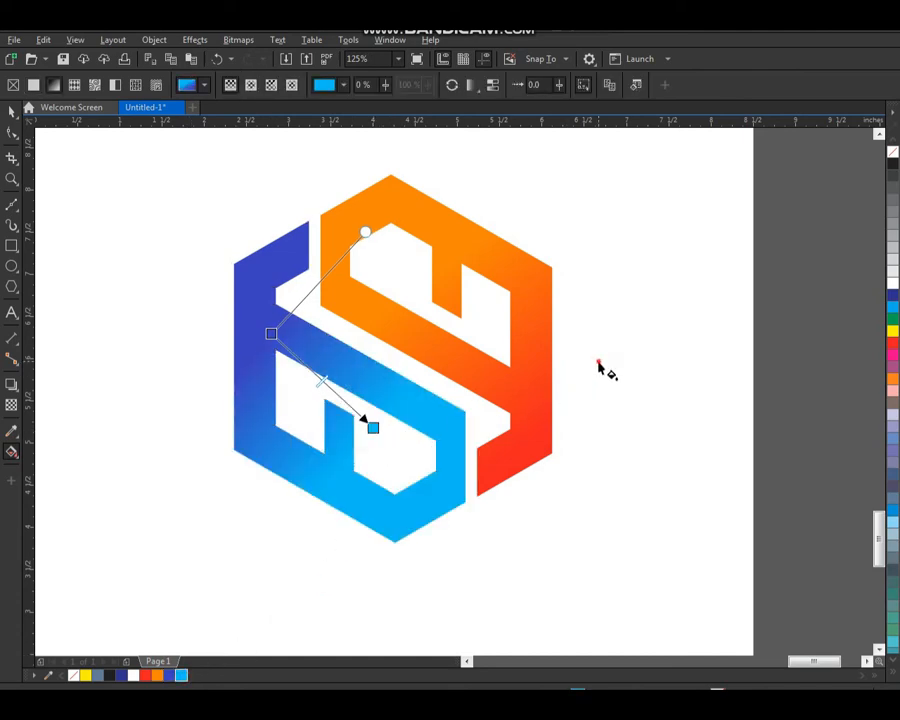
pyautogui.click(598, 362)
pyautogui.click(12, 112)
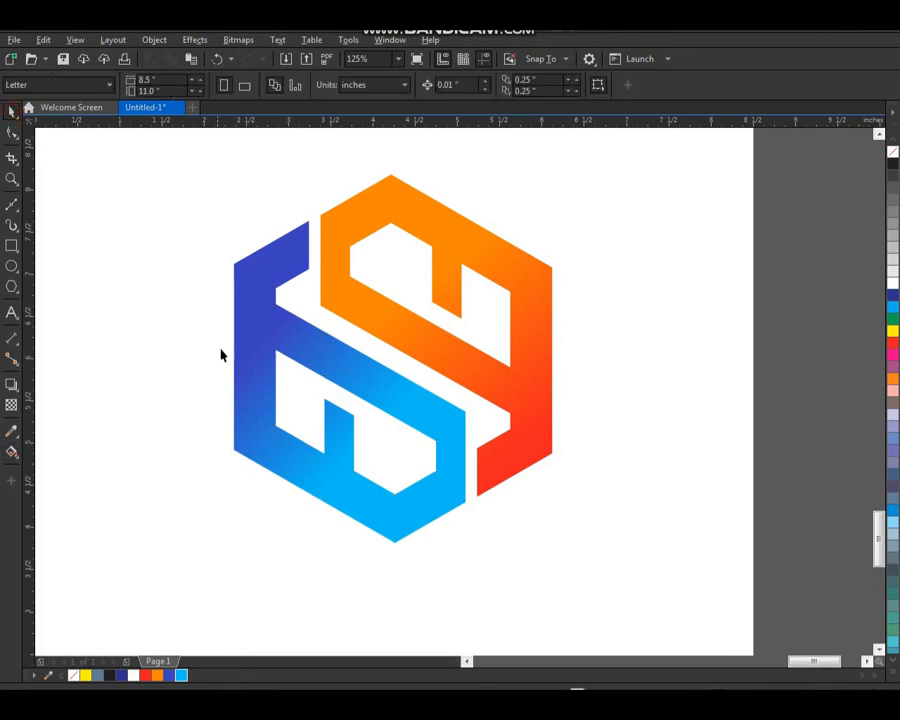
# Place a copy of both gradient shapes slightly below and to the right of the originals, at about X 4.31 in, Y 5.96 in.
pyautogui.scroll(-1, 221, 354)
pyautogui.moveTo(186, 240); pyautogui.dragTo(423, 486)
pyautogui.press('z')
pyautogui.moveTo(221, 267); pyautogui.dragTo(458, 498)
pyautogui.moveTo(494, 420); pyautogui.dragTo(500, 424)
# Fill the offset copy light gray and send it behind the gradient shapes as a shadow.
pyautogui.click(893, 259)
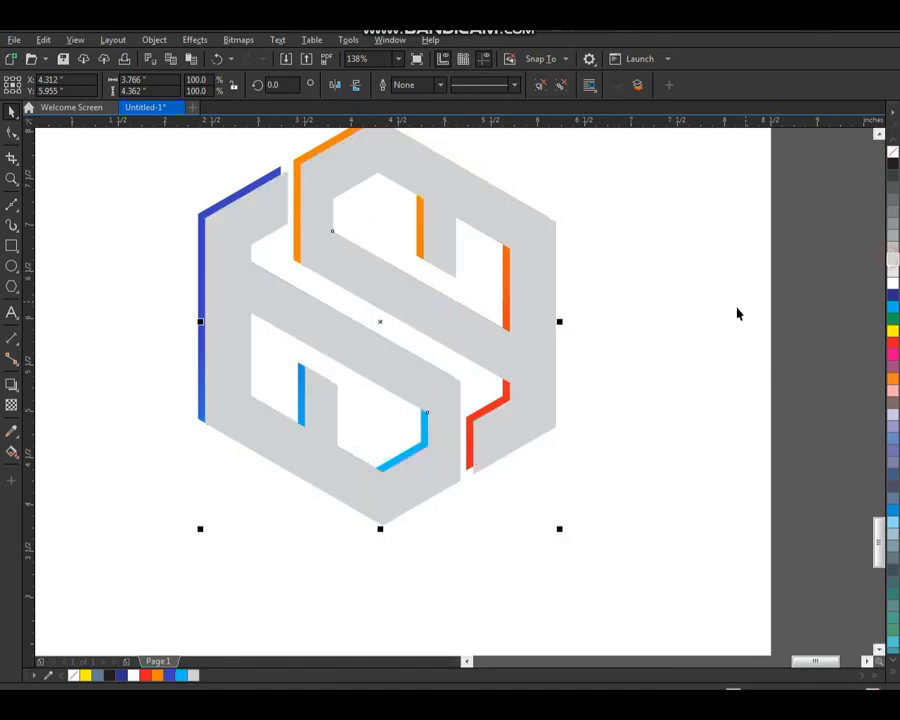
pyautogui.hotkey('shift', 'pagedown')
pyautogui.click(664, 334)
# Move the whole logo with its shadow up to about X 4.33 in, Y 7.23 in and scale it to about 81.4%.
pyautogui.scroll(-2, 390, 373)
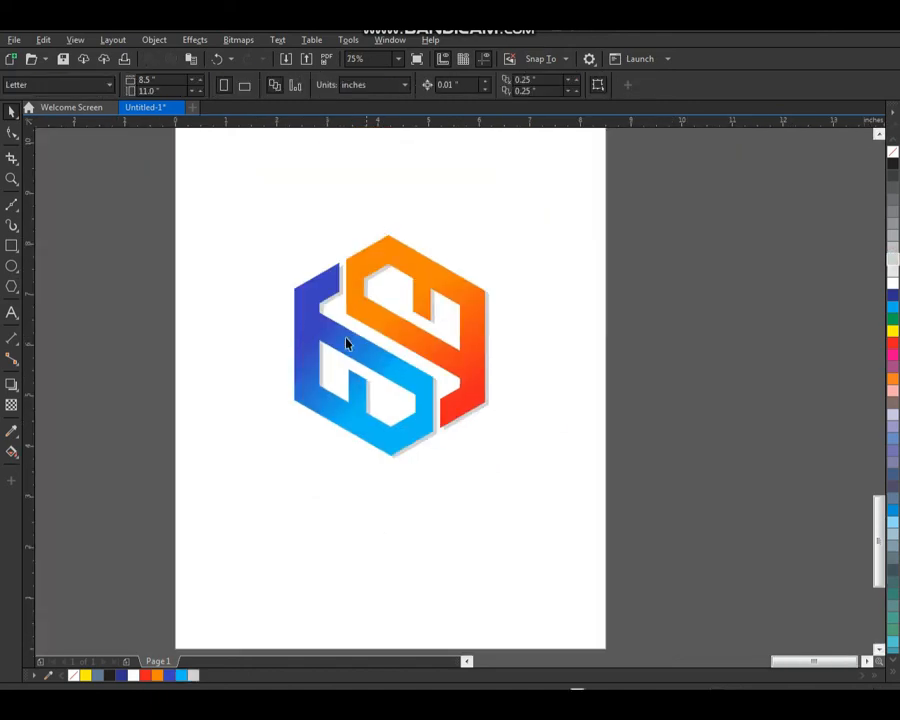
pyautogui.moveTo(317, 271); pyautogui.dragTo(512, 494)
pyautogui.moveTo(476, 401); pyautogui.dragTo(479, 337)
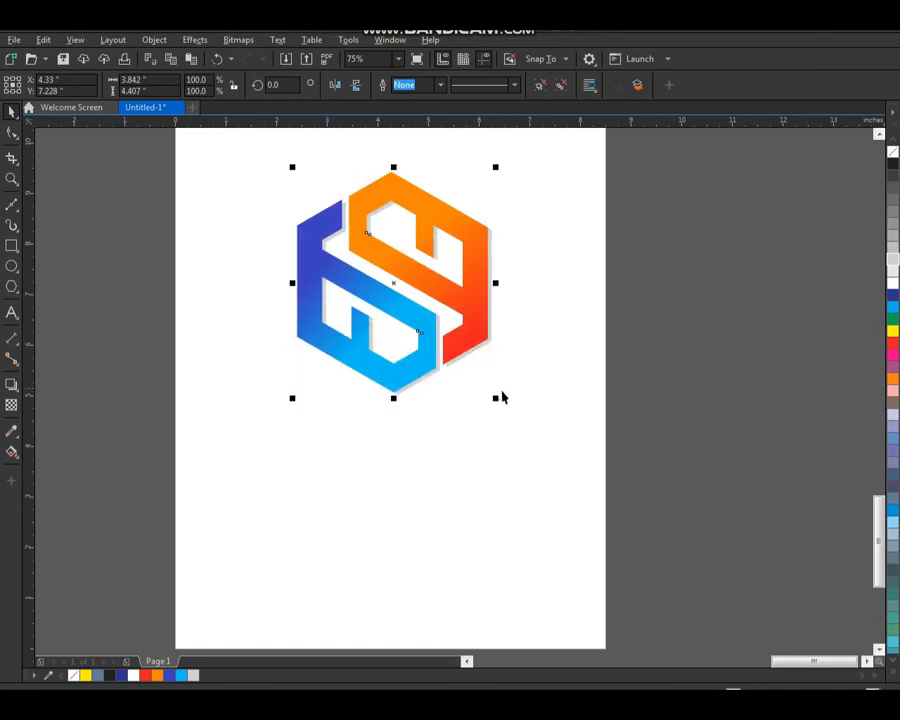
pyautogui.moveTo(494, 400); pyautogui.dragTo(474, 382)
pyautogui.click(481, 402)
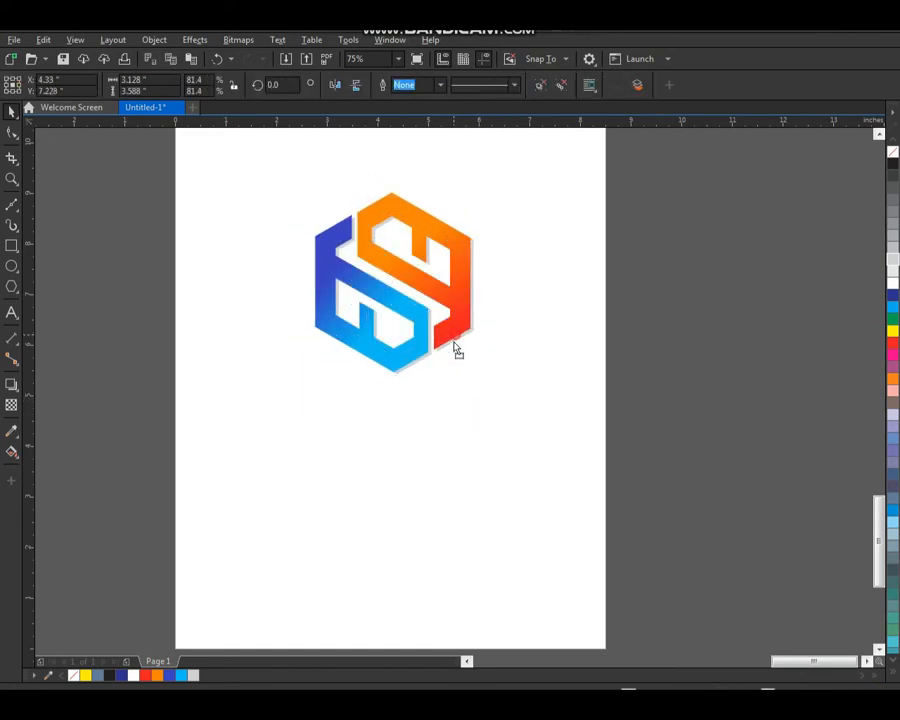
# Move the scaled logo to about X 4.16 in, Y 6.67 in.
pyautogui.moveTo(456, 337); pyautogui.dragTo(448, 351)
pyautogui.click(476, 421)
pyautogui.scroll(-1, 430, 438)
pyautogui.press('F2')
pyautogui.moveTo(261, 239); pyautogui.dragTo(635, 576)
pyautogui.moveTo(445, 363); pyautogui.dragTo(446, 375)
pyautogui.click(461, 450)
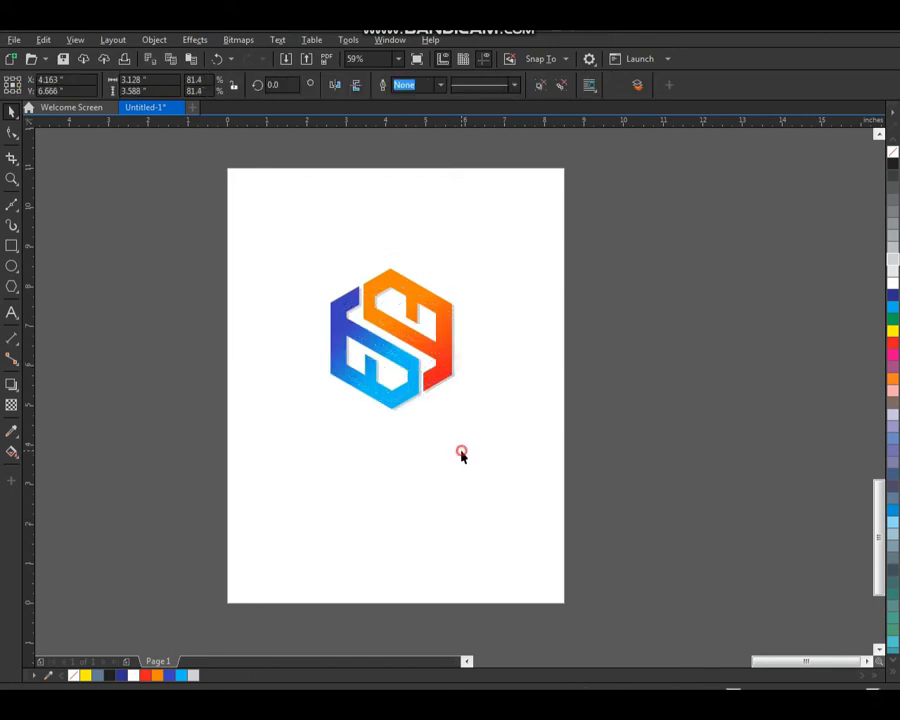
pyautogui.press('F7')
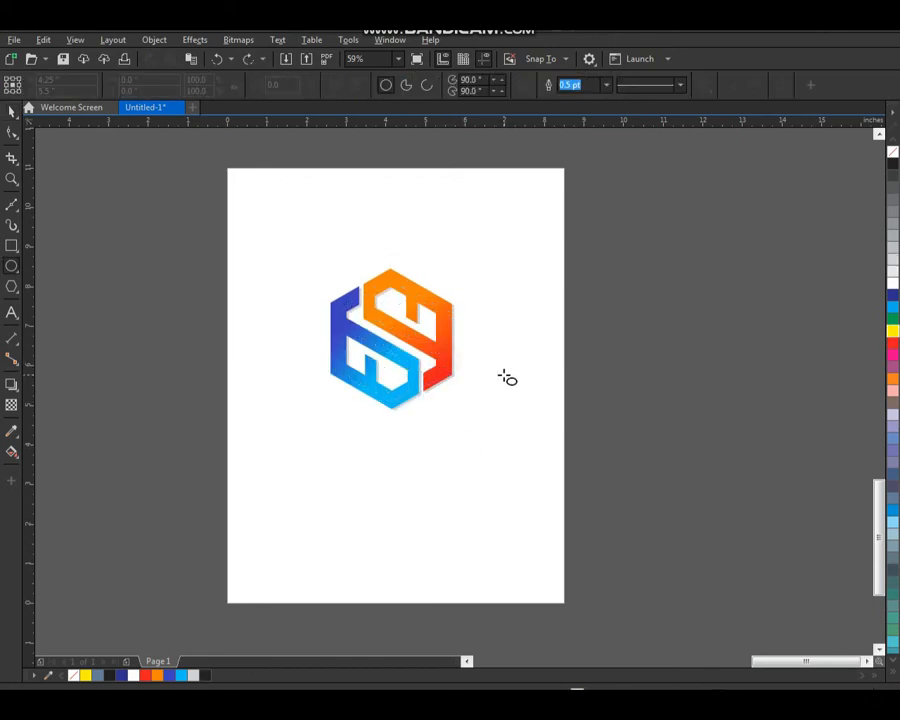
pyautogui.press('space')
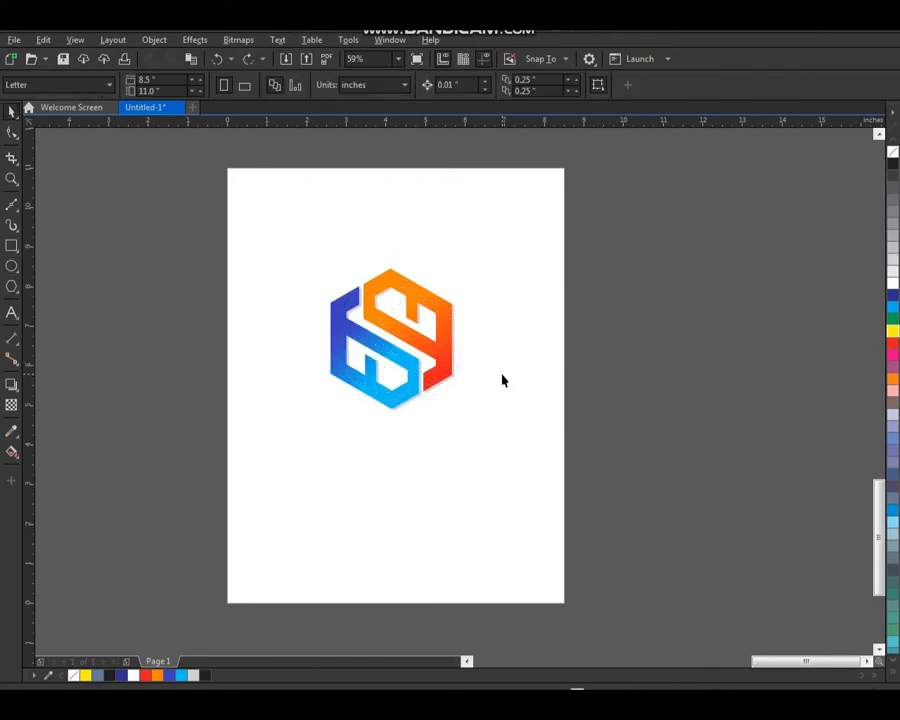
# Switch the page to landscape orientation and move the logo to the right half of the page.
pyautogui.click(245, 87)
pyautogui.click(438, 373)
pyautogui.moveTo(438, 373); pyautogui.dragTo(550, 404)
pyautogui.click(628, 428)
pyautogui.press('F2')
pyautogui.moveTo(645, 199); pyautogui.dragTo(231, 546)
pyautogui.moveTo(585, 403)
pyautogui.mouseDown()
pyautogui.moveTo(577, 408)
pyautogui.moveTo(595, 402)
pyautogui.mouseUp()
# Draw a square of about 4.26 in around the logo and align its center with the logo horizontally and vertically.
pyautogui.click(11, 243)
pyautogui.moveTo(407, 250)
pyautogui.mouseDown()
pyautogui.moveTo(550, 380)
pyautogui.moveTo(664, 506)
pyautogui.moveTo(562, 431)
pyautogui.mouseUp()
pyautogui.keyDown('shift'); pyautogui.click(622, 426); pyautogui.keyUp('shift')
pyautogui.press('c')
pyautogui.press('e')
pyautogui.click(701, 386)
# Fill the square black and send it behind the logo as a background.
pyautogui.click(657, 297)
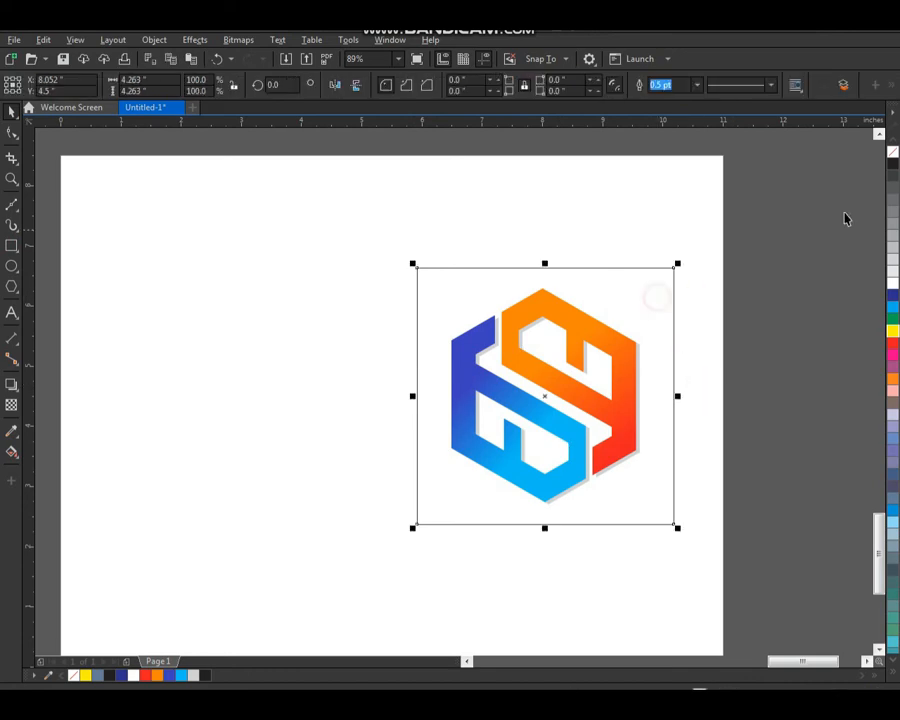
pyautogui.click(893, 165)
pyautogui.hotkey('shift', 'pagedown')
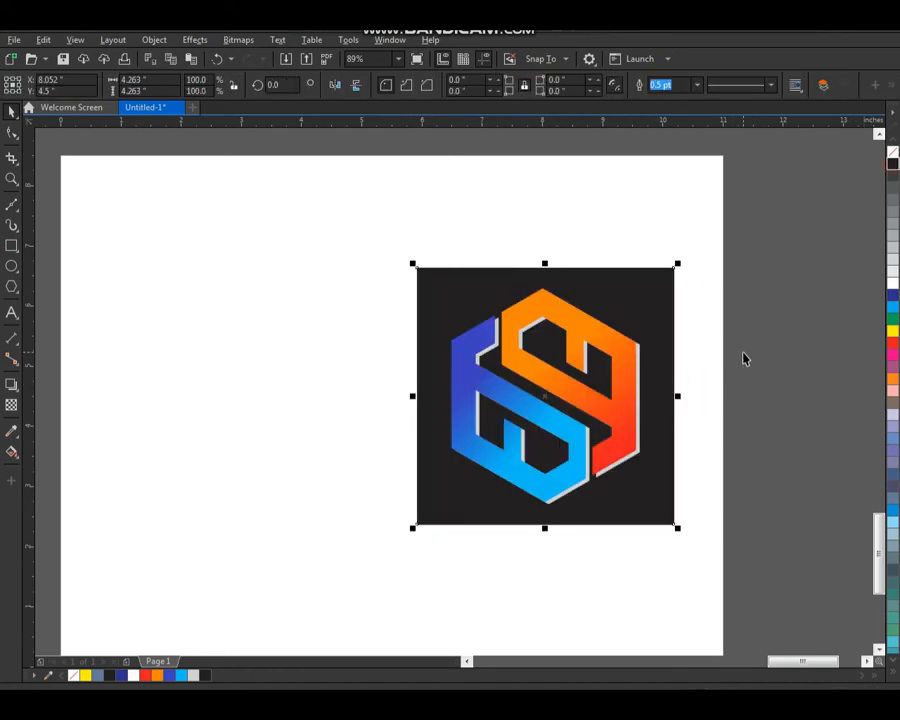
pyautogui.click(744, 354)
pyautogui.scroll(-2, 586, 386)
pyautogui.press('F2')
pyautogui.moveTo(278, 262); pyautogui.dragTo(670, 532)
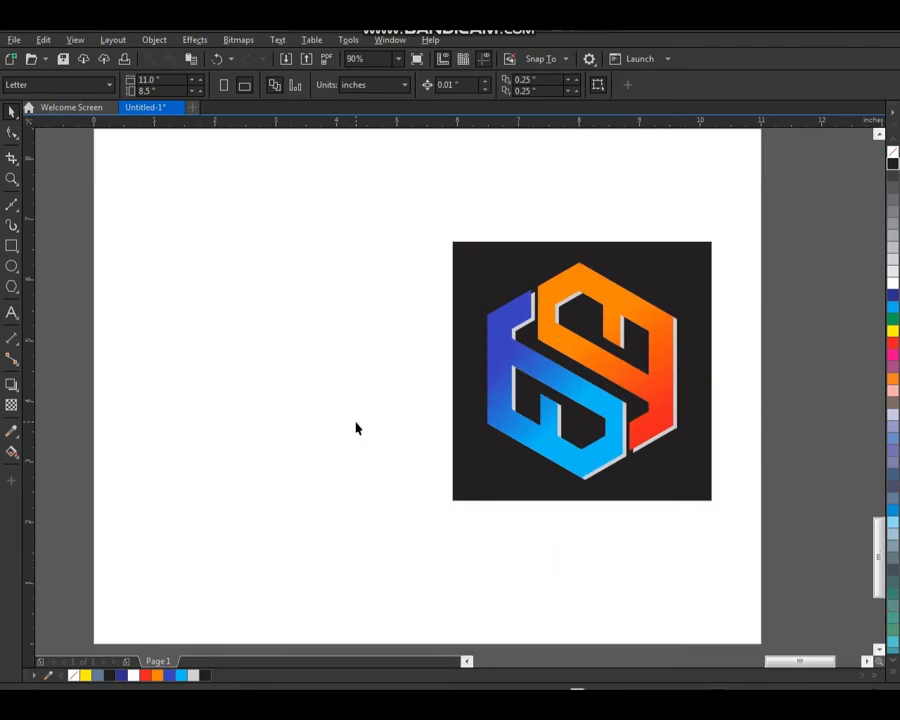
pyautogui.moveTo(408, 199); pyautogui.dragTo(715, 508)
pyautogui.click(651, 548)
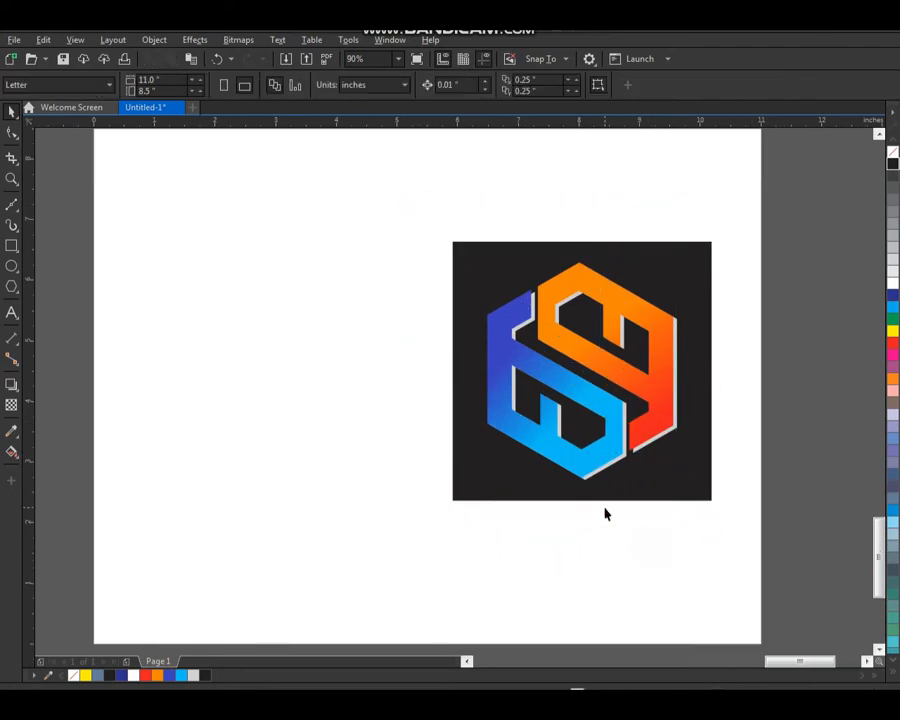